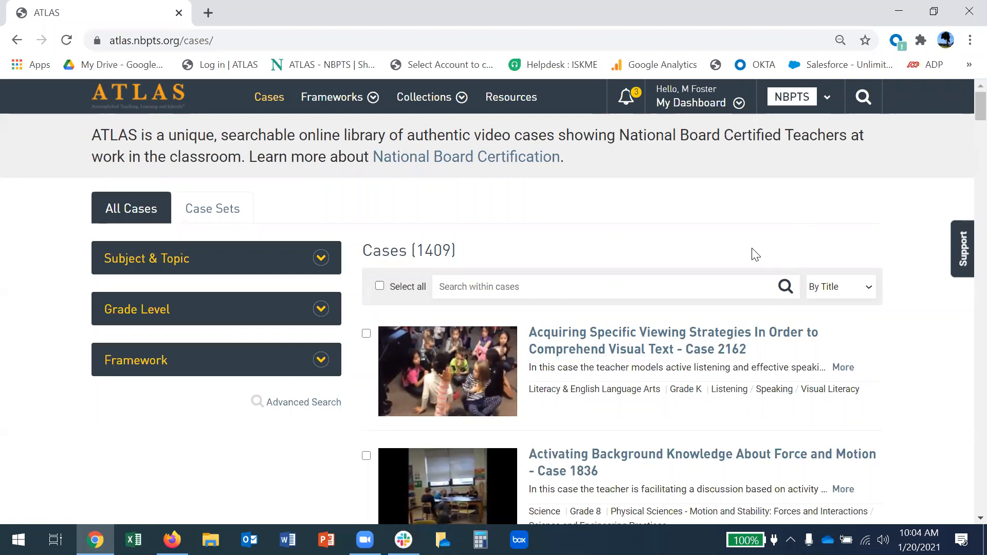
Open Organization Settings from the My Dashboard menu.
{"action": "left_click", "coordinate": [684, 102]}
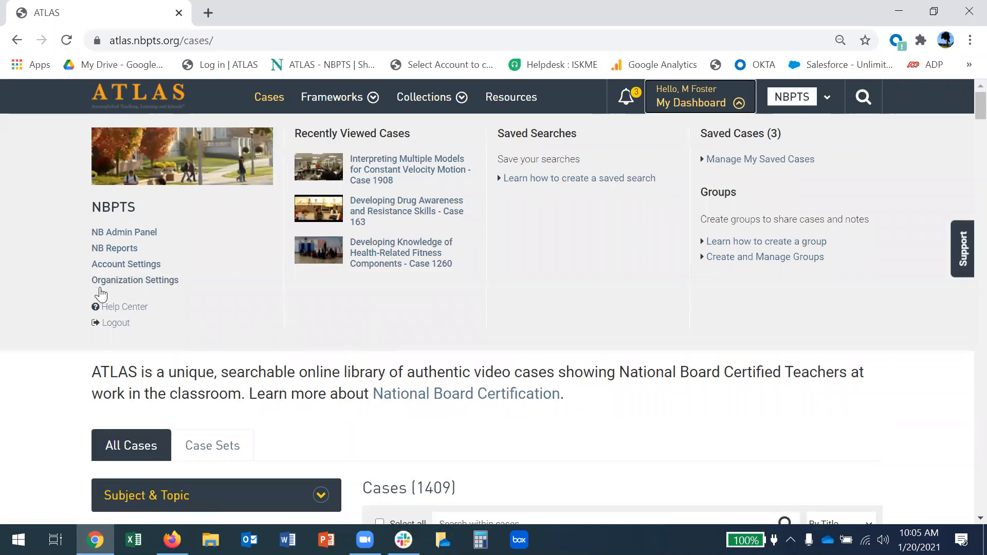
{"action": "left_click", "coordinate": [156, 282]}
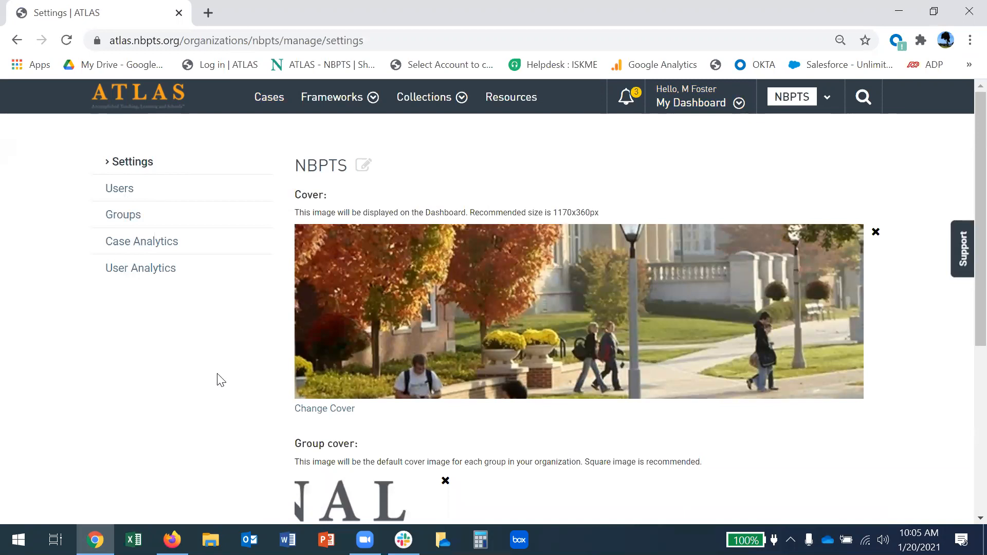
Edit the organization name, deleting and retyping the final S so it still reads NBPTS.
{"action": "scroll", "coordinate": [238, 319], "scroll_direction": "down", "scroll_amount": 5}
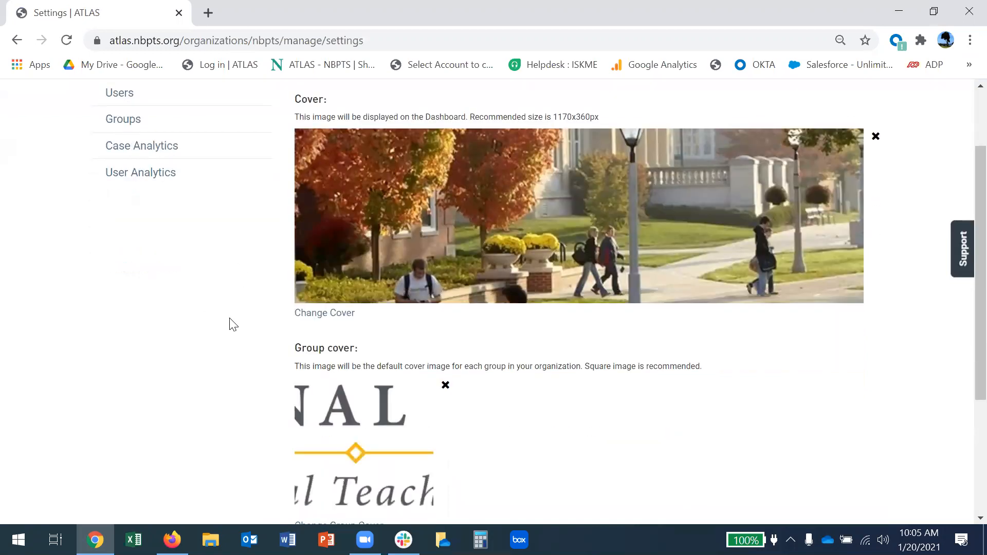
{"action": "scroll", "coordinate": [226, 323], "scroll_direction": "up", "scroll_amount": 4}
{"action": "scroll", "coordinate": [228, 323], "scroll_direction": "up", "scroll_amount": 1}
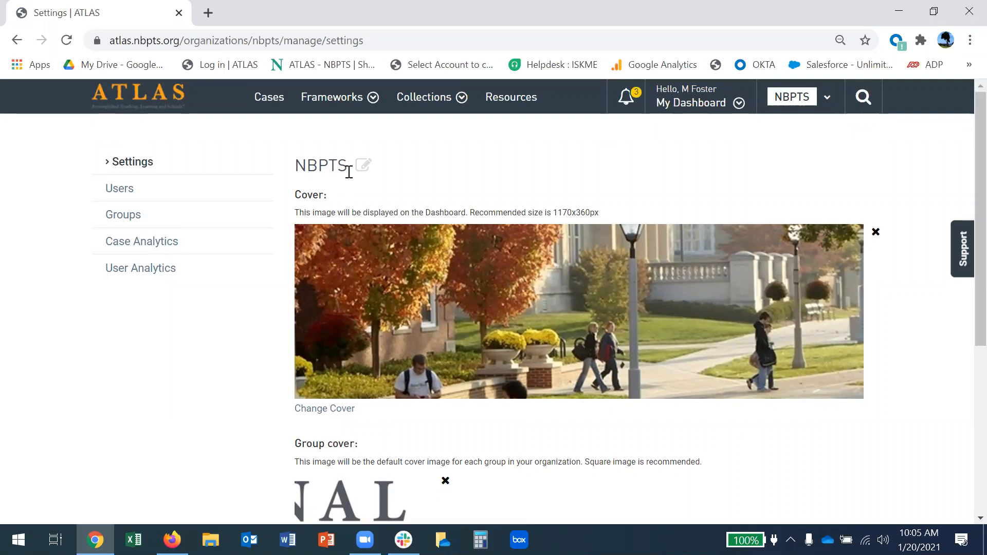
{"action": "left_click", "coordinate": [364, 165]}
{"action": "left_click", "coordinate": [439, 180]}
{"action": "key", "text": "BackSpace"}
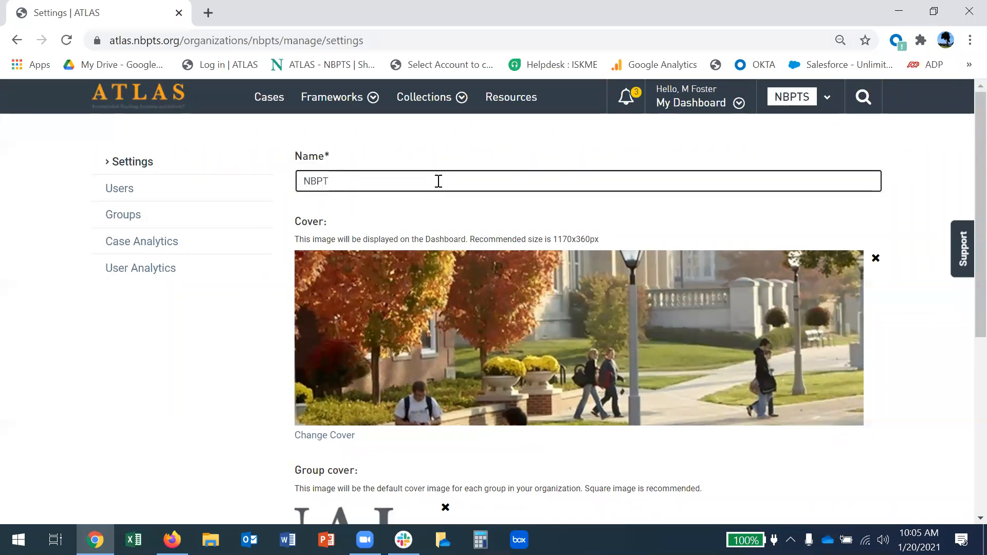
{"action": "type", "text": "S"}
{"action": "left_click", "coordinate": [218, 346]}
Show the My Dashboard menu with the NBPTS cover image and links.
{"action": "scroll", "coordinate": [223, 355], "scroll_direction": "down", "scroll_amount": 1}
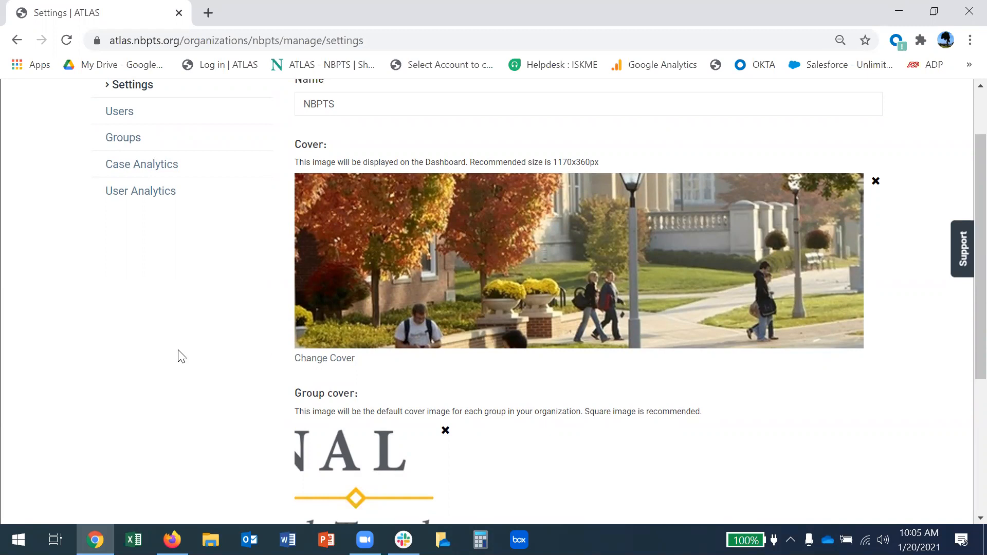
{"action": "scroll", "coordinate": [182, 356], "scroll_direction": "up", "scroll_amount": 2}
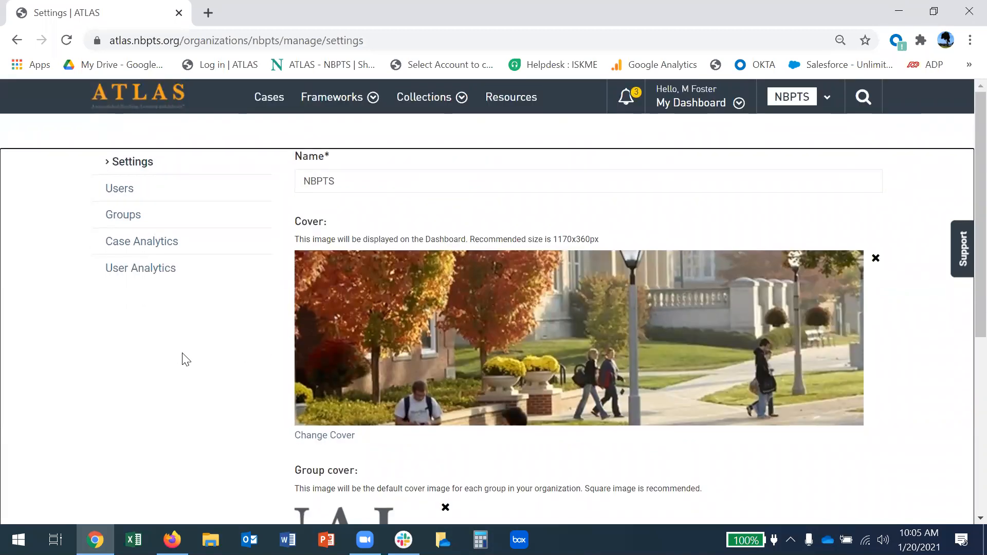
{"action": "left_click", "coordinate": [674, 103]}
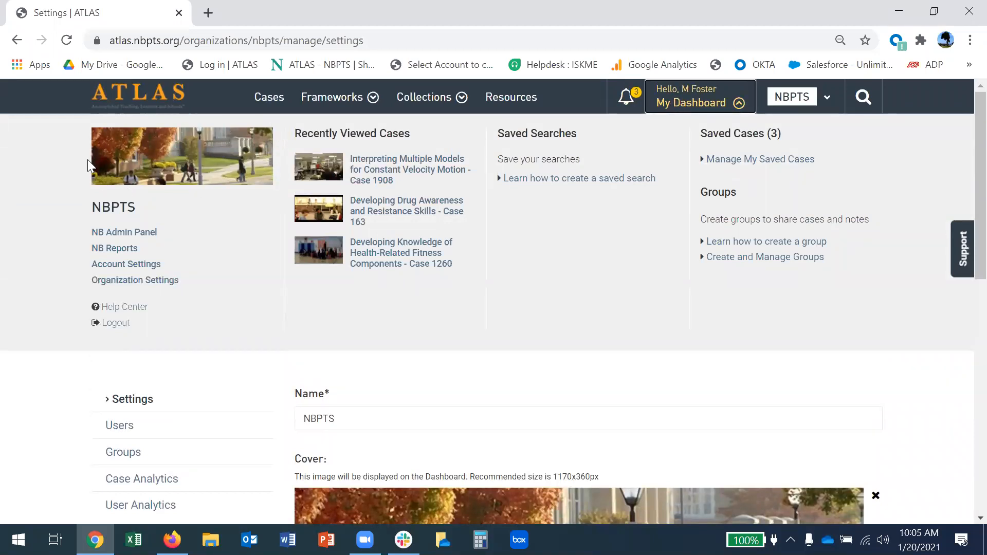
Close and reopen the My Dashboard menu.
{"action": "left_click", "coordinate": [674, 101]}
{"action": "scroll", "coordinate": [630, 234], "scroll_direction": "down", "scroll_amount": 2}
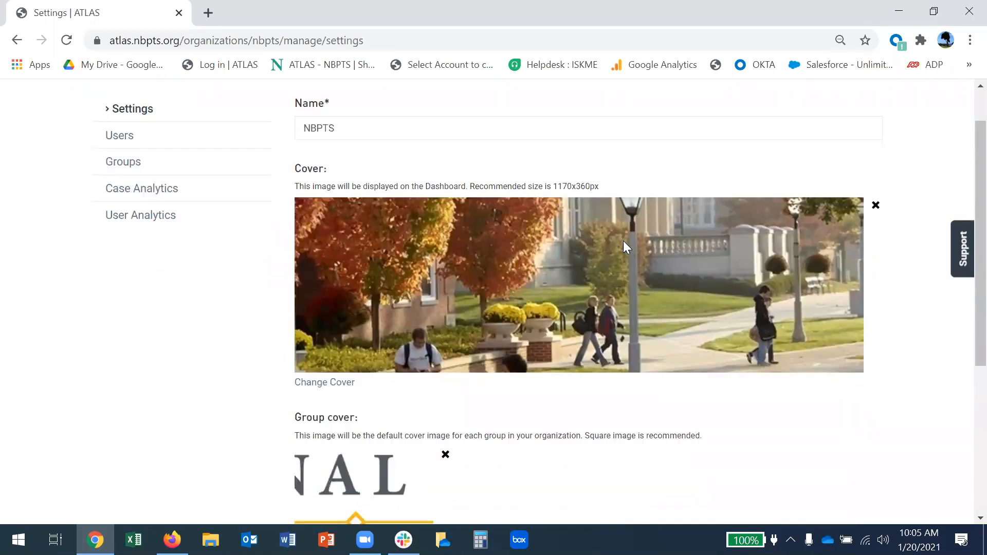
{"action": "scroll", "coordinate": [623, 241], "scroll_direction": "down", "scroll_amount": 3}
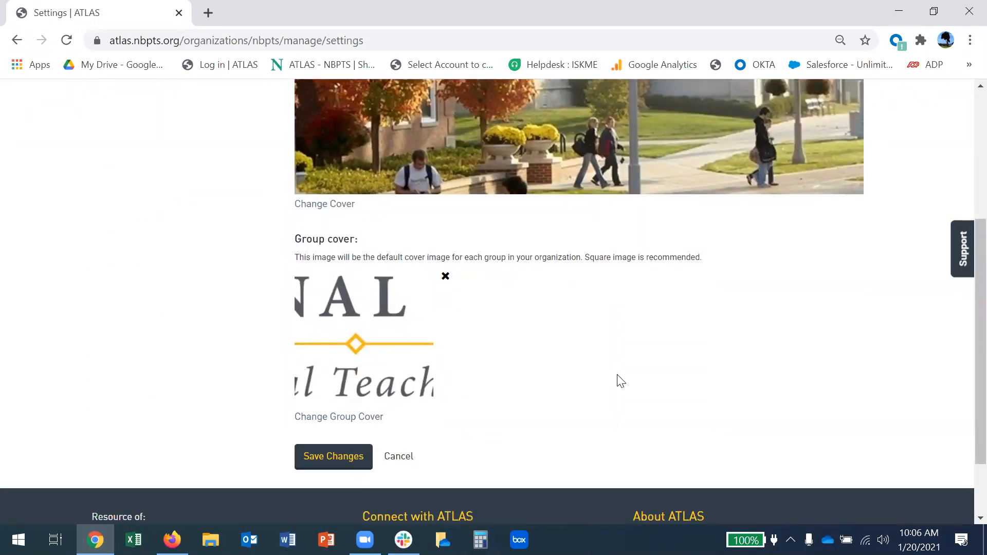
{"action": "scroll", "coordinate": [621, 381], "scroll_direction": "up", "scroll_amount": 5}
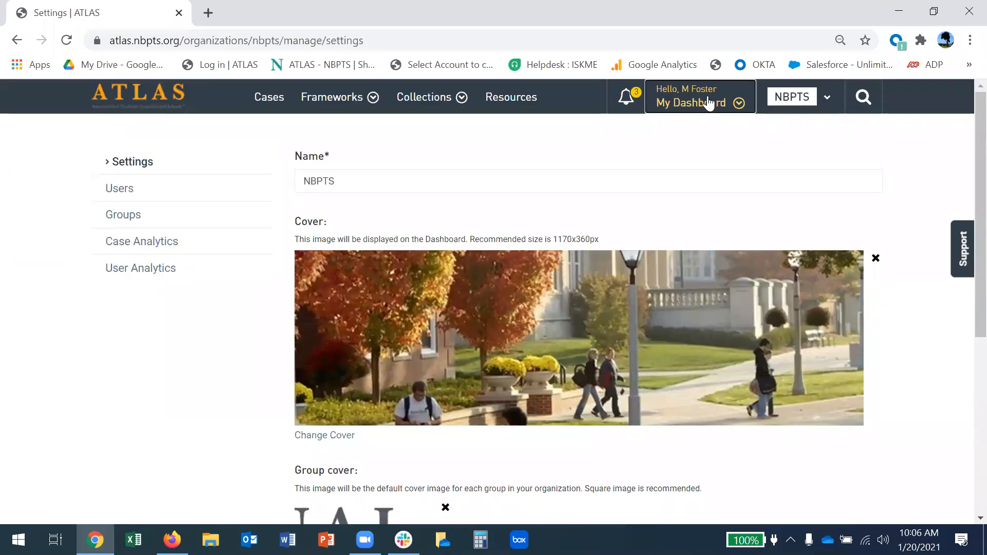
{"action": "left_click", "coordinate": [709, 103]}
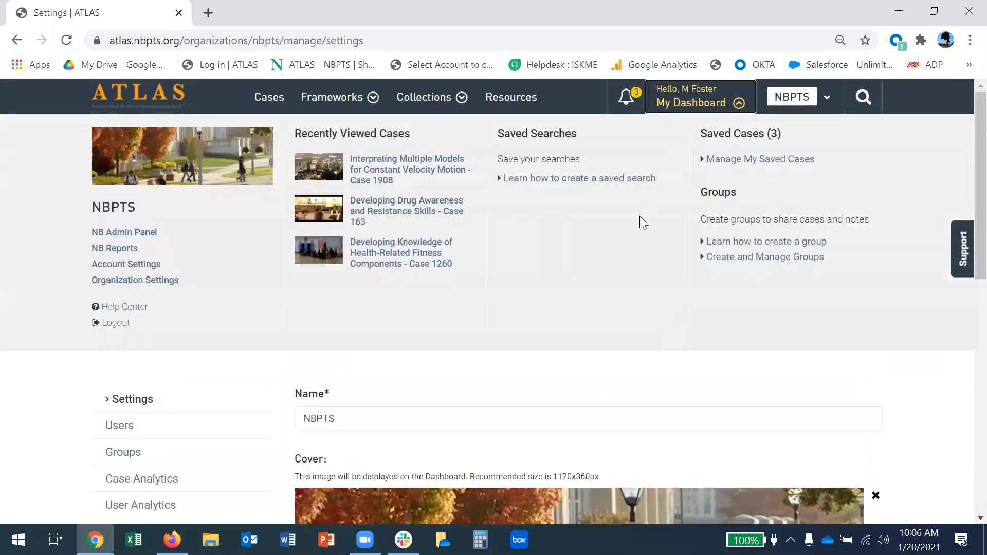
Save the organization settings changes and go to the Users list.
{"action": "scroll", "coordinate": [500, 359], "scroll_direction": "down", "scroll_amount": 5}
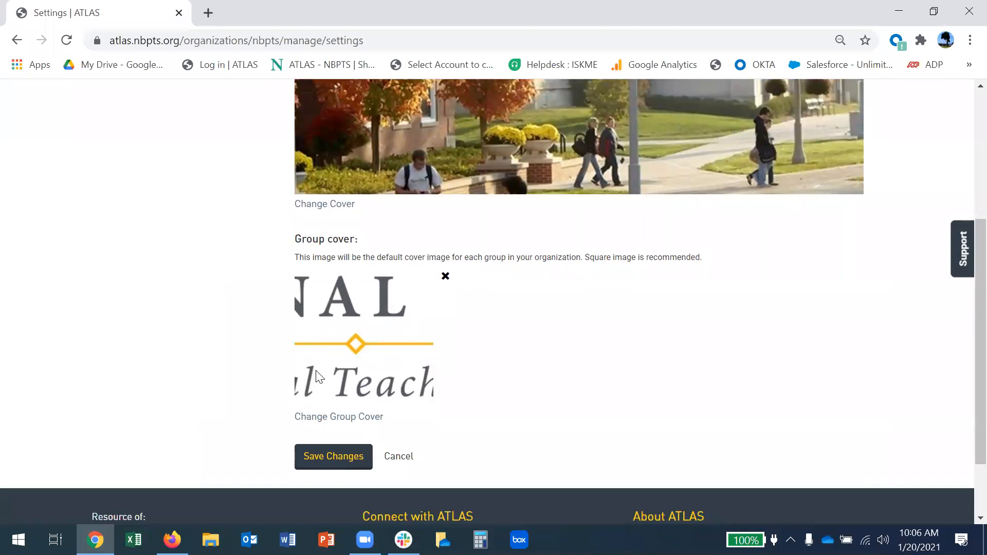
{"action": "left_click", "coordinate": [321, 472]}
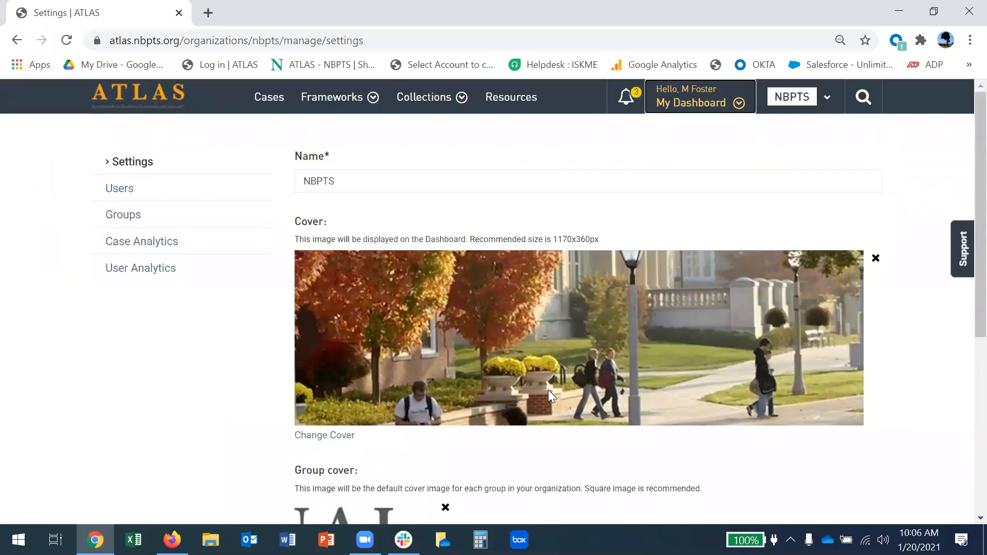
{"action": "left_click", "coordinate": [116, 192]}
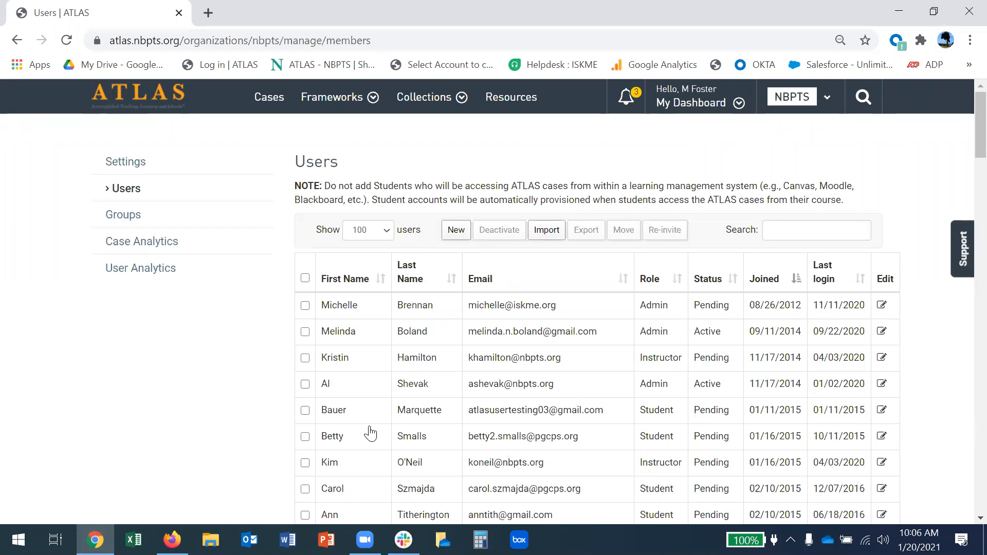
Open the Add New User dialog with the New button on the Users page.
{"action": "left_click", "coordinate": [456, 234]}
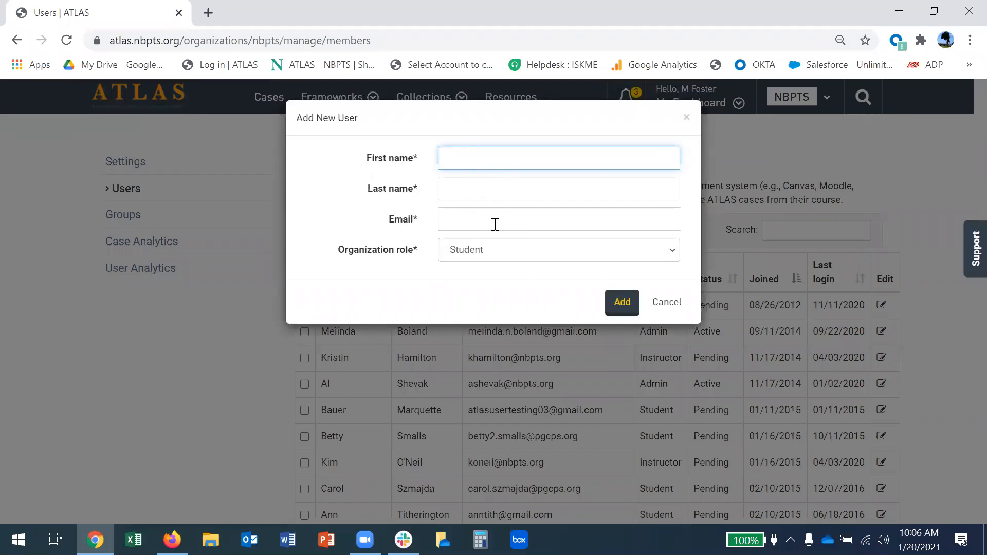
Review the Admin, Instructor and Student role options, then cancel the Add New User form.
{"action": "left_click", "coordinate": [502, 260]}
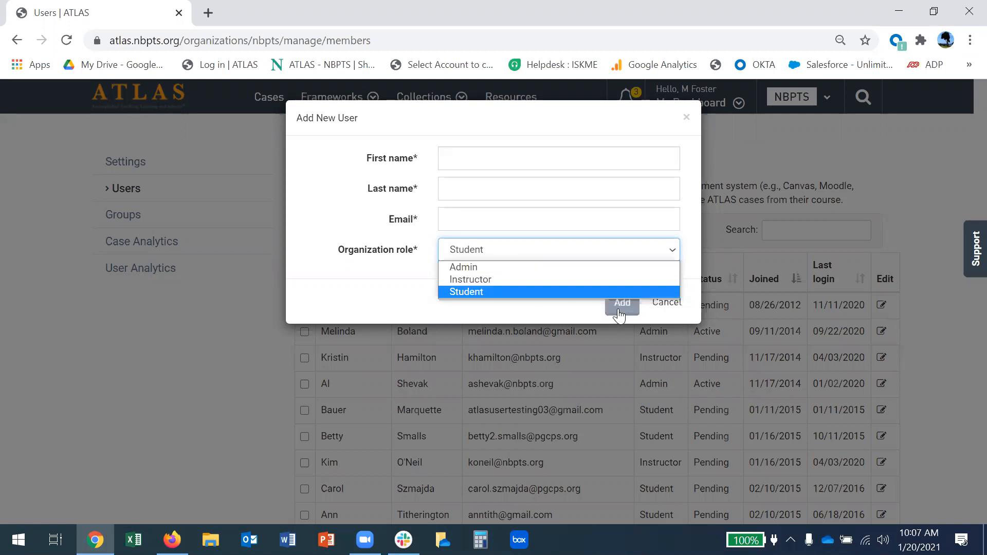
{"action": "left_click", "coordinate": [196, 362]}
{"action": "left_click", "coordinate": [668, 302]}
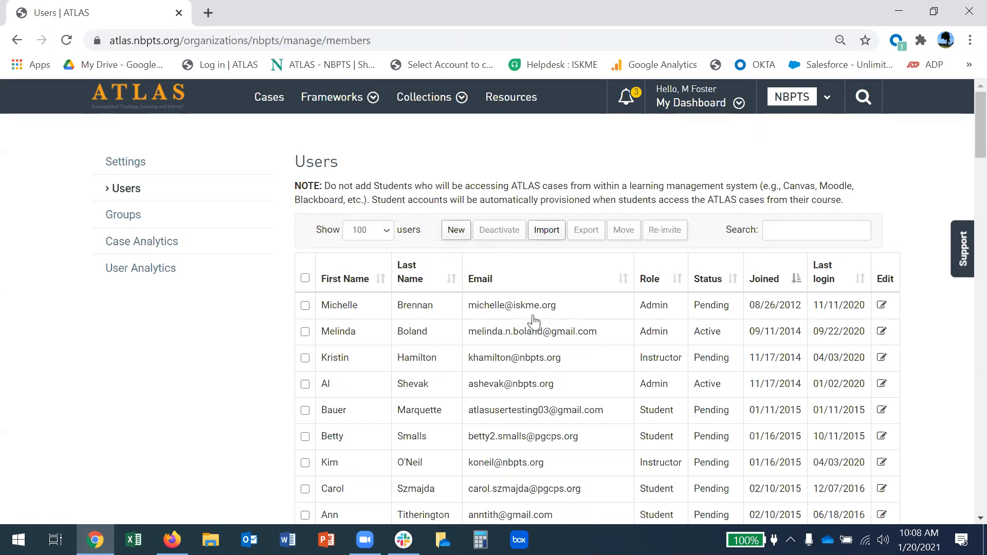
{"action": "left_click", "coordinate": [305, 306]}
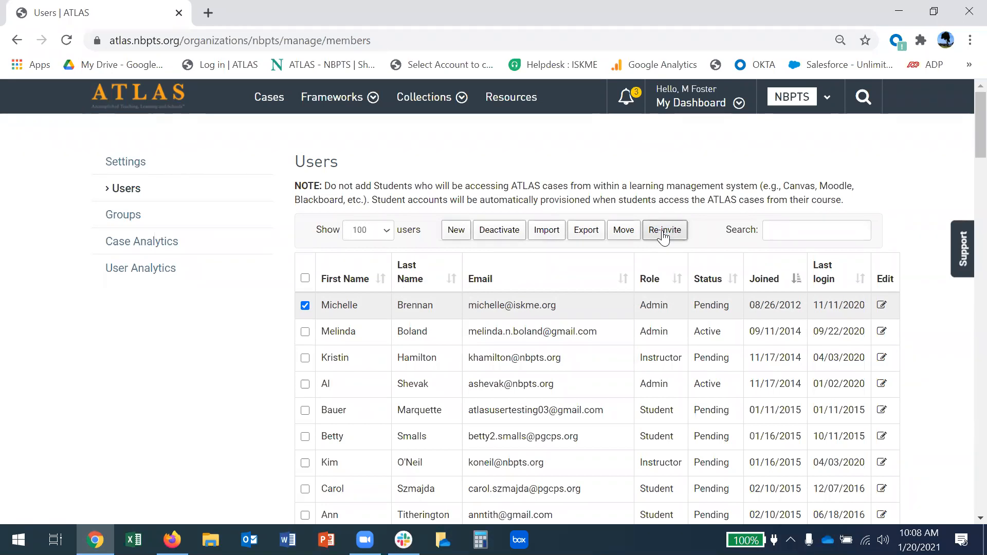
{"action": "left_click", "coordinate": [305, 305]}
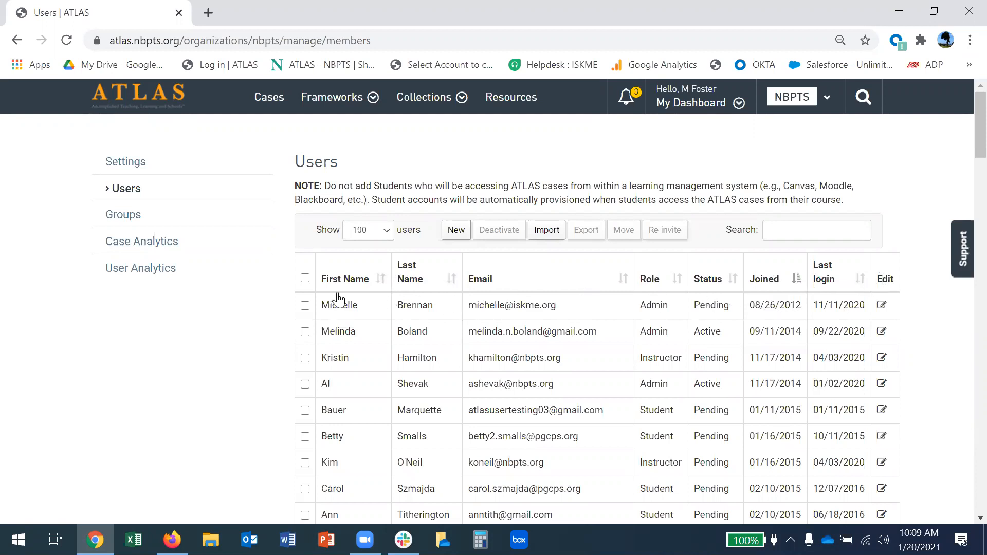
{"action": "left_click", "coordinate": [365, 280]}
{"action": "left_click", "coordinate": [368, 282]}
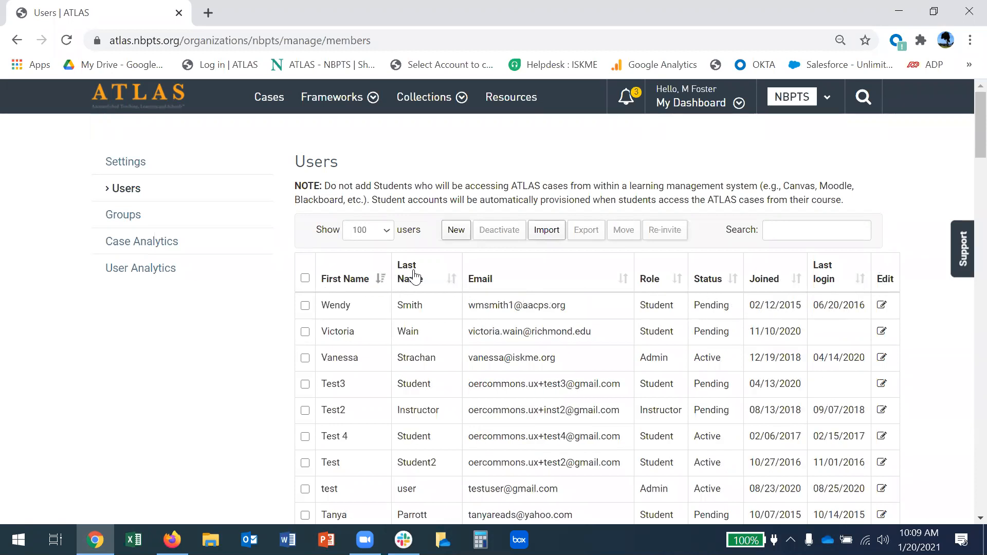
{"action": "left_click", "coordinate": [413, 276]}
{"action": "left_click", "coordinate": [440, 276]}
{"action": "left_click", "coordinate": [479, 279]}
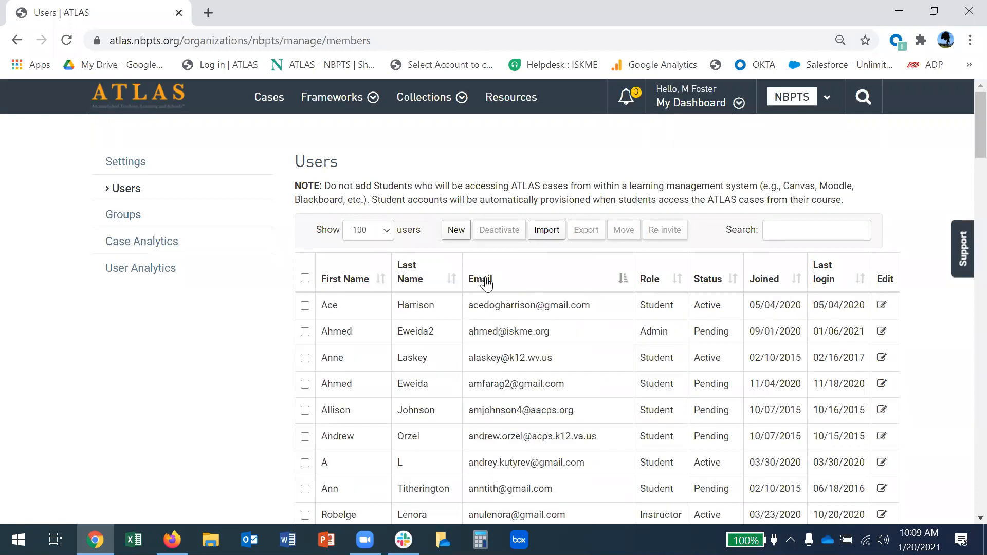
{"action": "left_click", "coordinate": [478, 279]}
{"action": "left_click", "coordinate": [780, 228]}
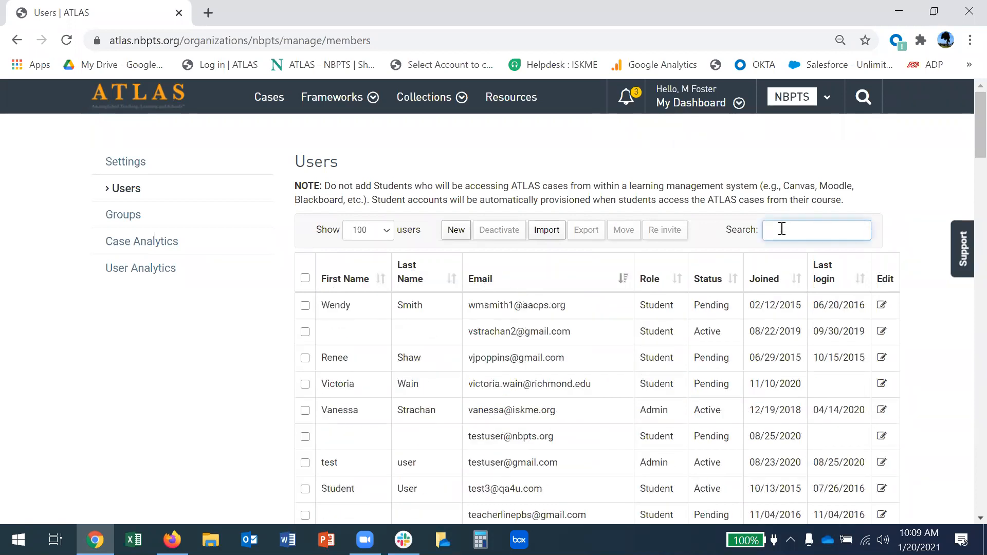
{"action": "type", "text": "bell"}
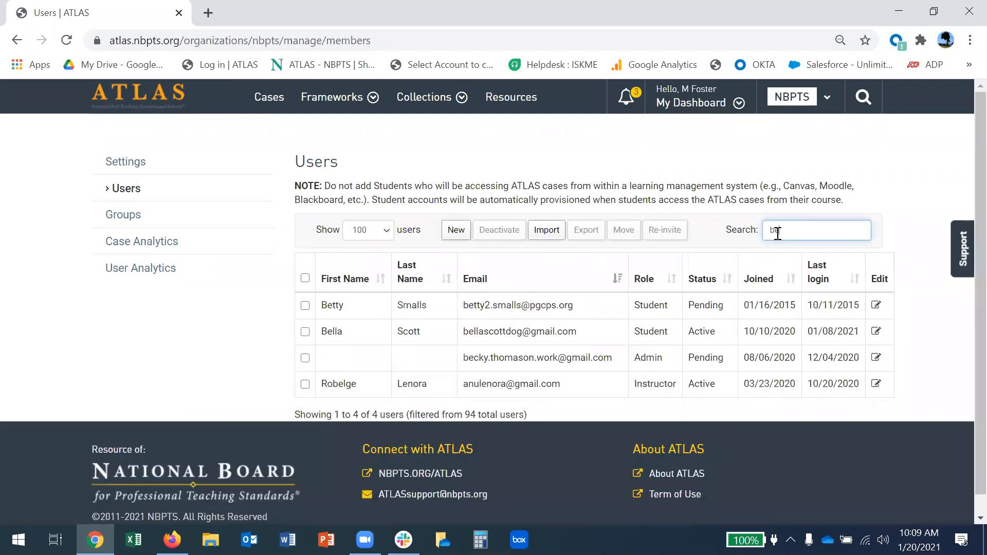
{"action": "key", "text": "BackSpace"}
{"action": "key", "text": "BackSpace"}
{"action": "key", "text": "BackSpace"}
{"action": "key", "text": "BackSpace"}
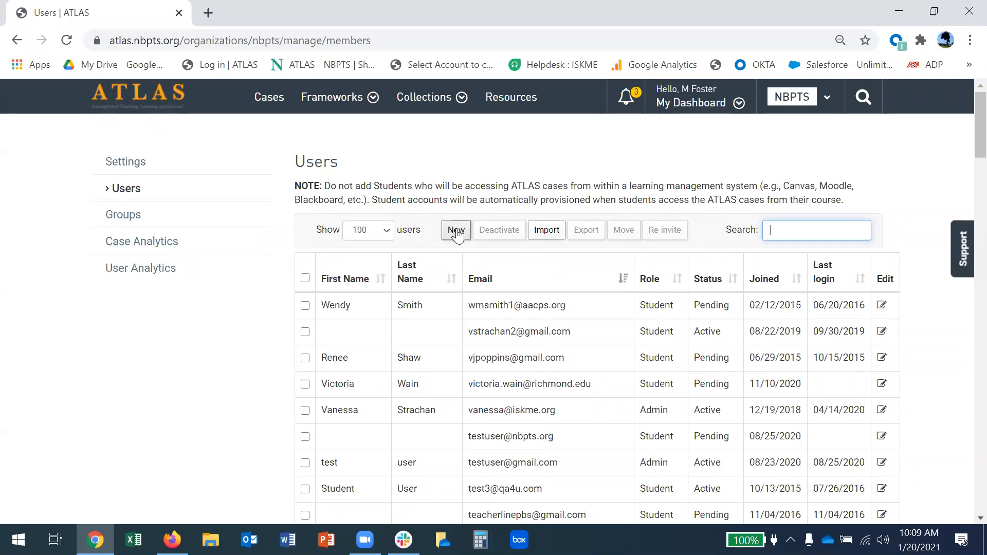
Download the members.csv user roster template from Import Users and open it in Excel.
{"action": "left_click", "coordinate": [546, 230]}
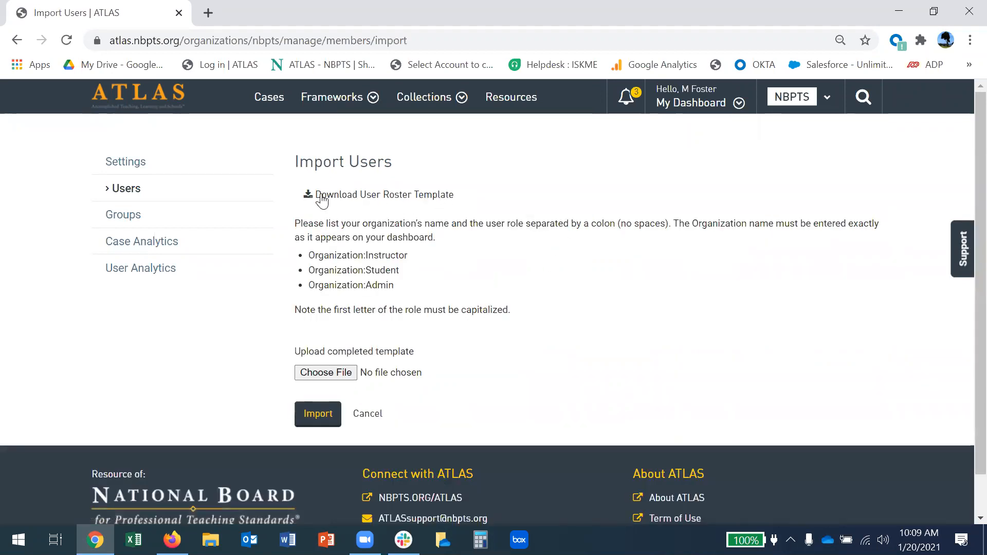
{"action": "left_click", "coordinate": [419, 195]}
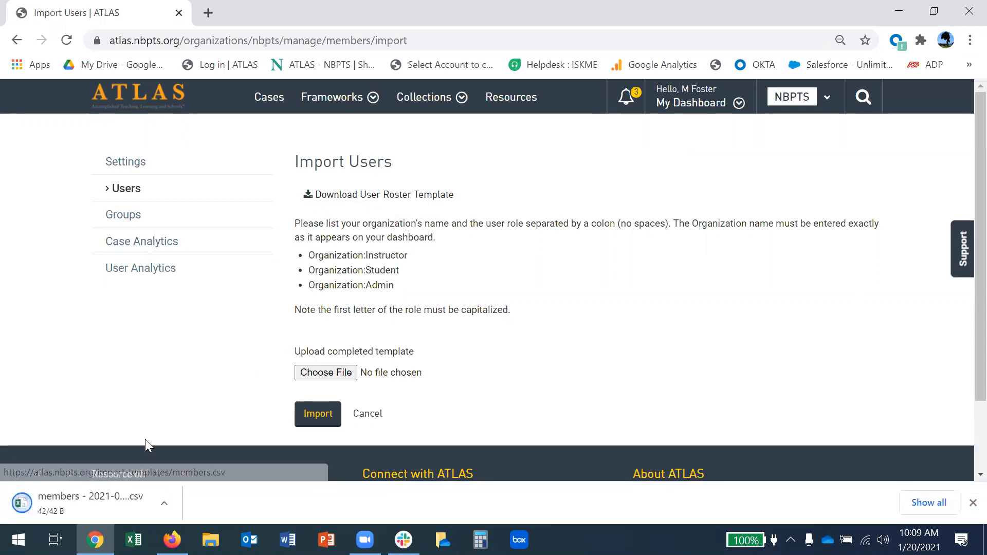
{"action": "left_click", "coordinate": [90, 501]}
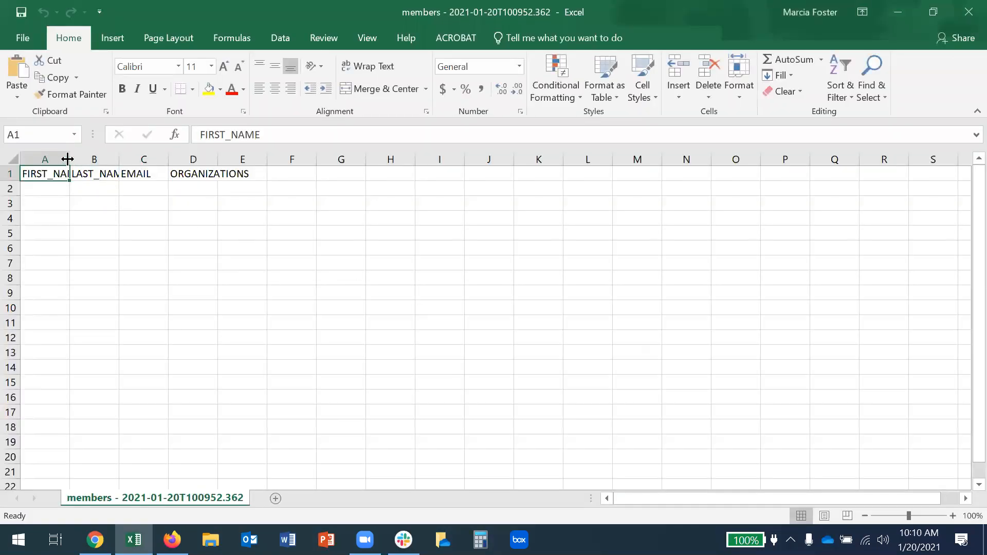
Widen column A and enter the user's first name, last name and e-mail in A2:C2.
{"action": "left_click_drag", "start_coordinate": [70, 159], "coordinate": [103, 179]}
{"action": "left_click", "coordinate": [71, 188]}
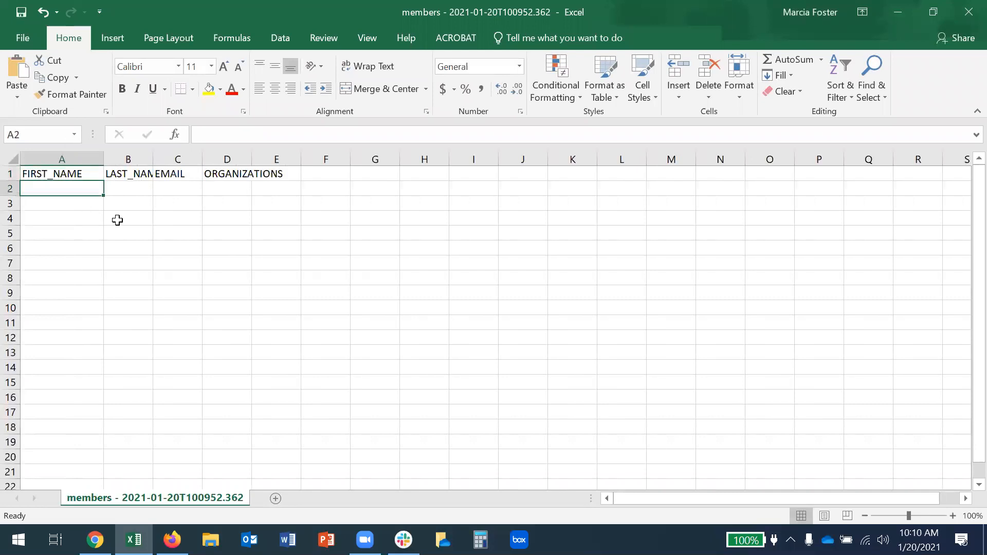
{"action": "key", "text": "Tab"}
{"action": "key", "text": "Tab"}
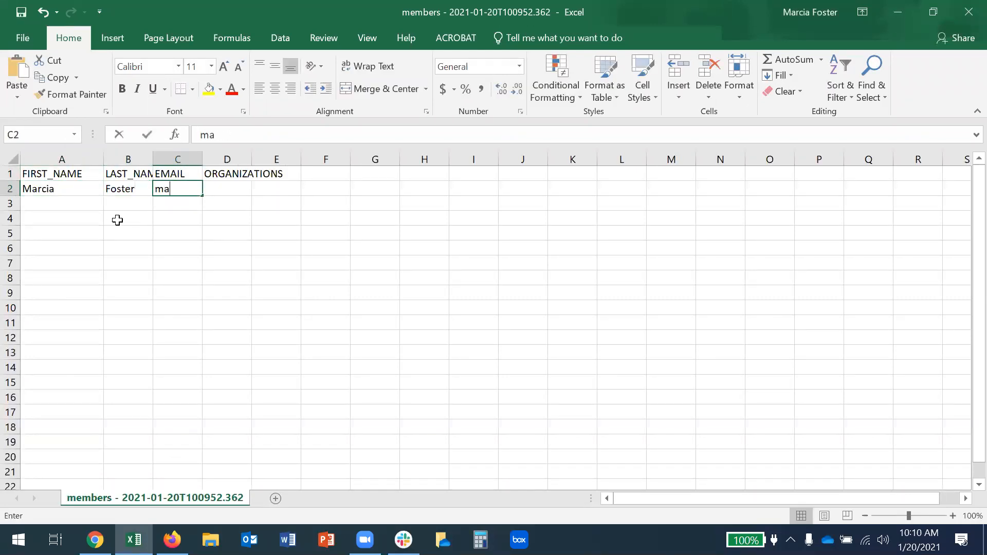
{"action": "left_click", "coordinate": [157, 233]}
Widen columns C and D and enter NBPTS:Student in D2.
{"action": "left_click_drag", "start_coordinate": [202, 159], "coordinate": [245, 177]}
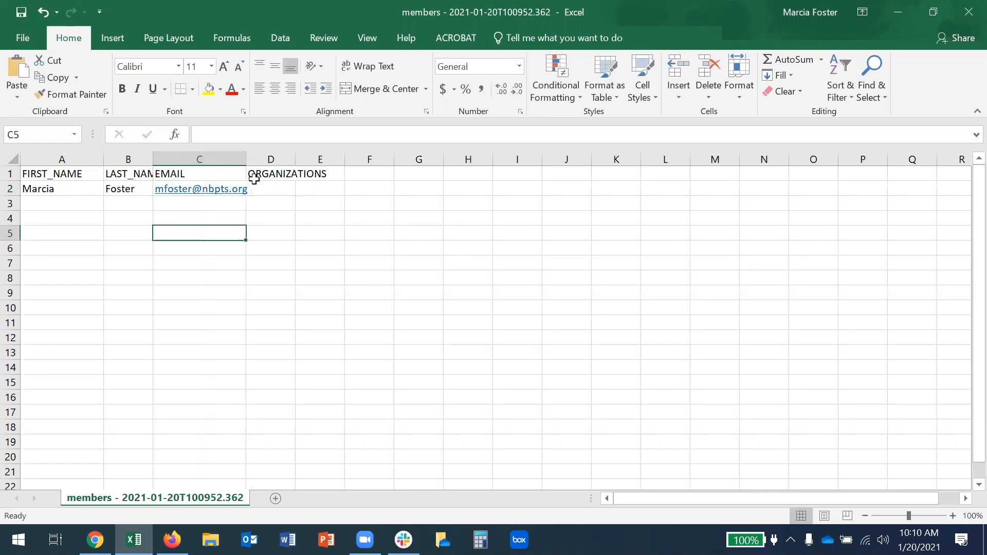
{"action": "left_click_drag", "start_coordinate": [297, 159], "coordinate": [381, 160]}
{"action": "left_click", "coordinate": [295, 188]}
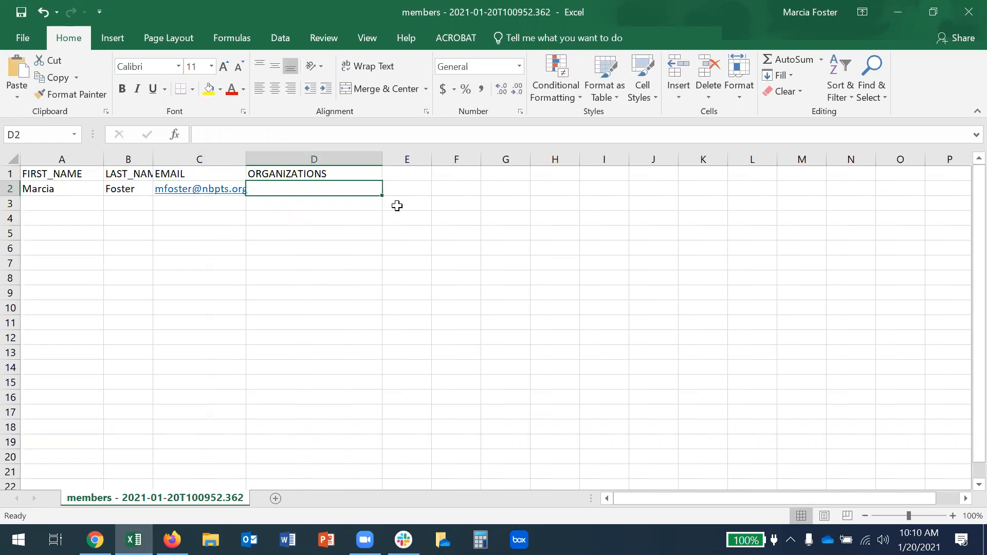
{"action": "type", "text": "NBPTS"}
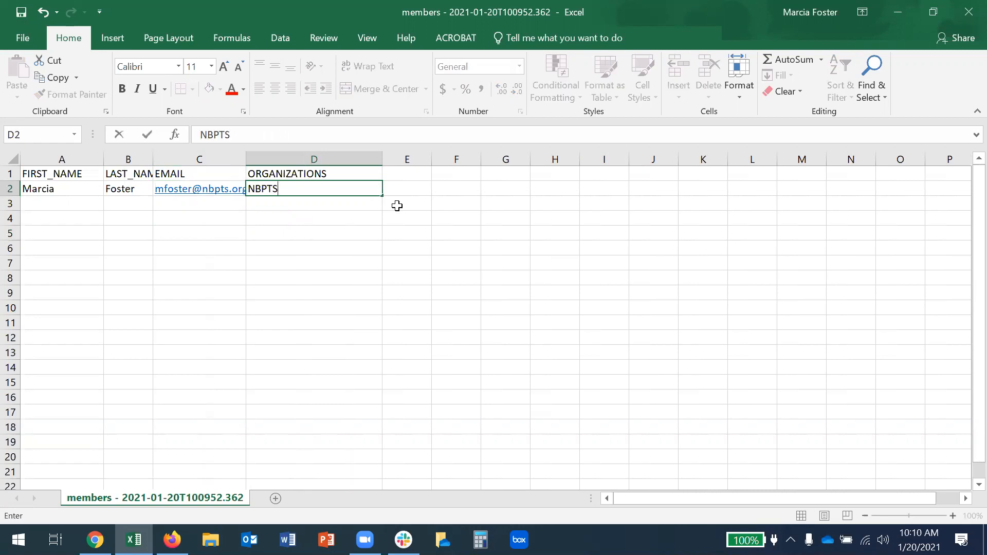
{"action": "type", "text": ":Student"}
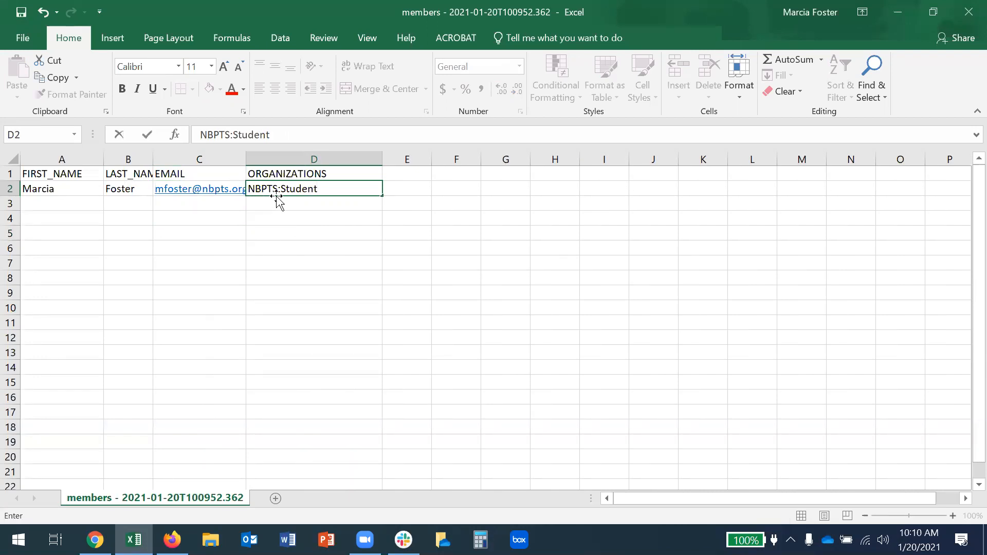
{"action": "mouse_move", "coordinate": [95, 539]}
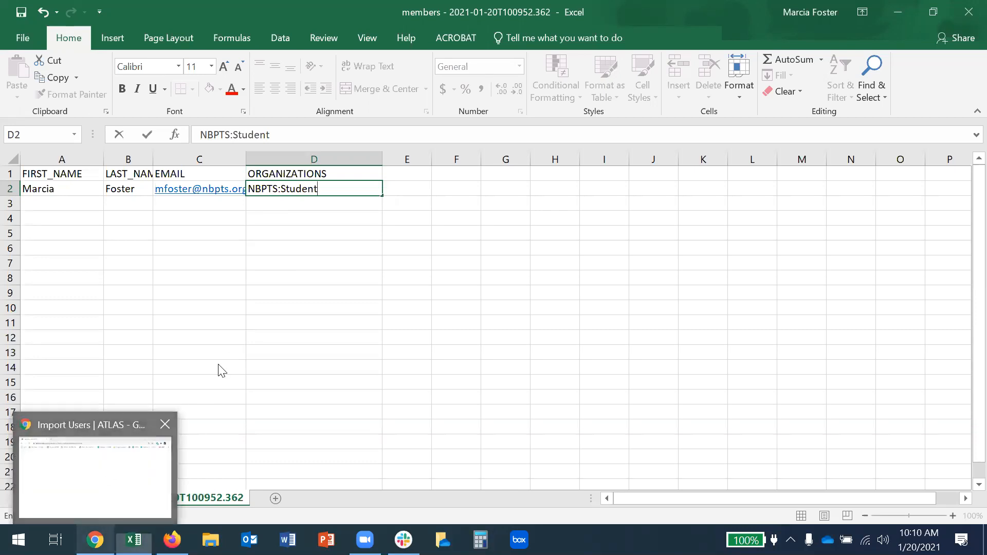
Check the NBPTS name on the ATLAS settings page and dashboard menu, then return to Excel.
{"action": "left_click", "coordinate": [101, 513]}
{"action": "left_click", "coordinate": [124, 167]}
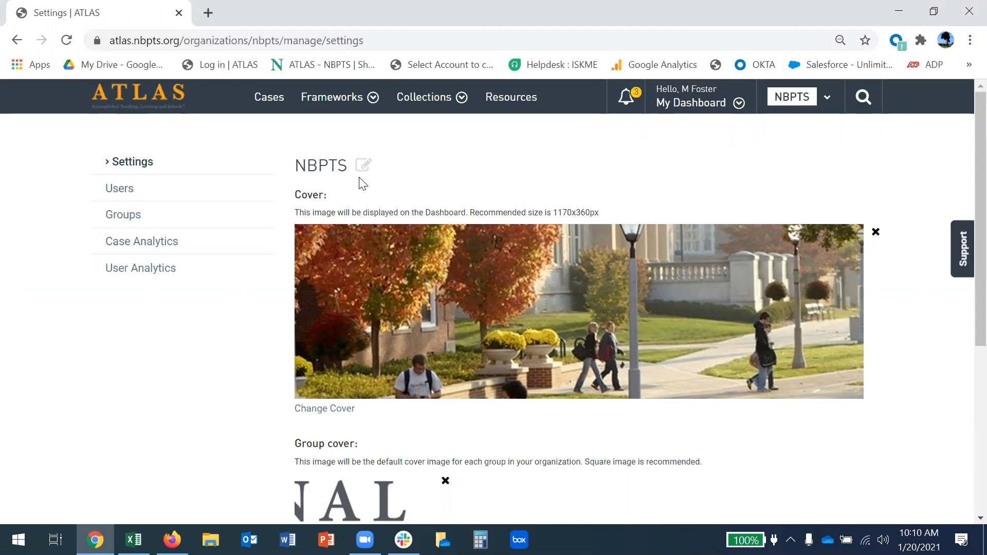
{"action": "left_click", "coordinate": [691, 102]}
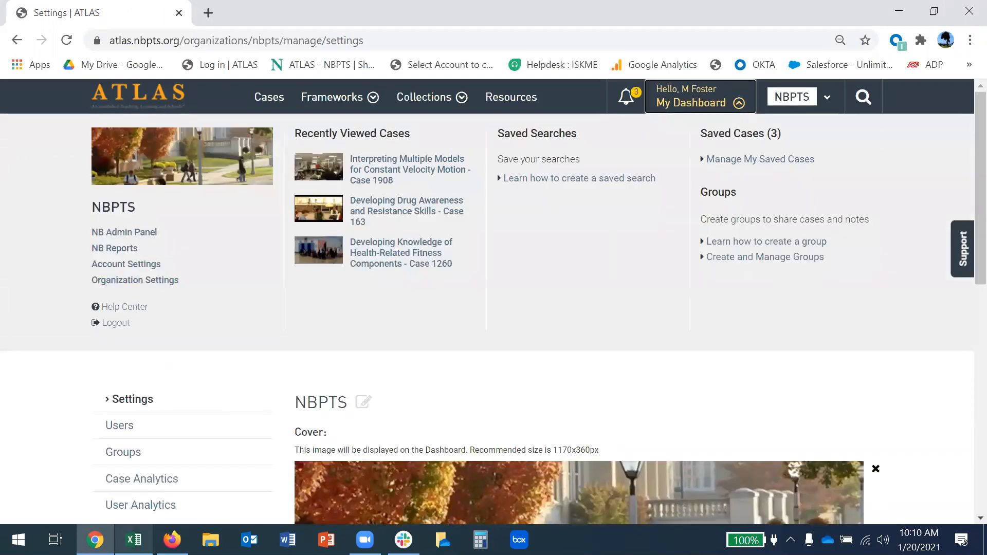
{"action": "mouse_move", "coordinate": [134, 539]}
{"action": "left_click", "coordinate": [132, 474]}
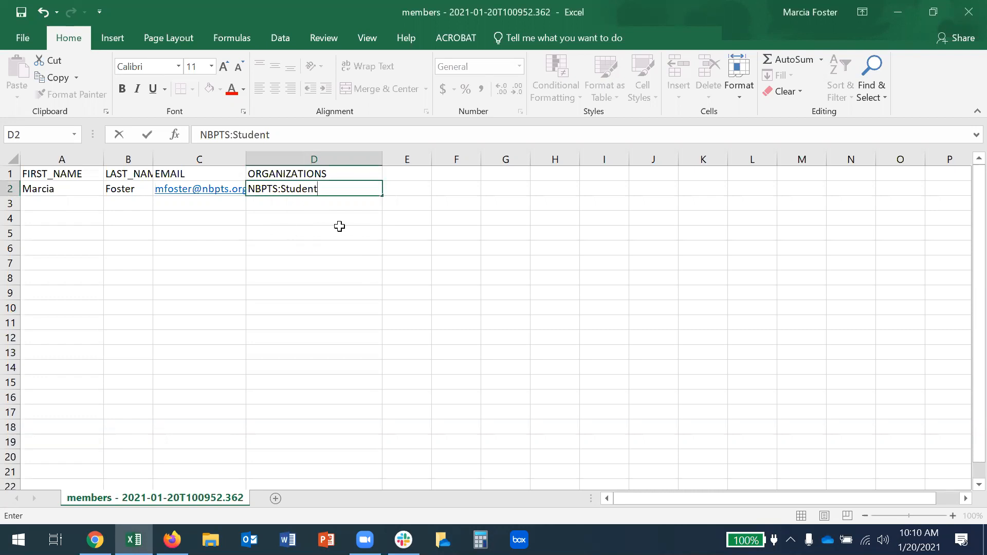
Change D2's role from Student to Instructor, then to Admin, leaving NBPTS:Admin.
{"action": "key", "text": "BackSpace"}
{"action": "key", "text": "BackSpace"}
{"action": "key", "text": "BackSpace"}
{"action": "key", "text": "BackSpace"}
{"action": "key", "text": "BackSpace"}
{"action": "key", "text": "BackSpace"}
{"action": "key", "text": "BackSpace"}
{"action": "type", "text": "Instrud"}
{"action": "key", "text": "BackSpace"}
{"action": "type", "text": "ctor"}
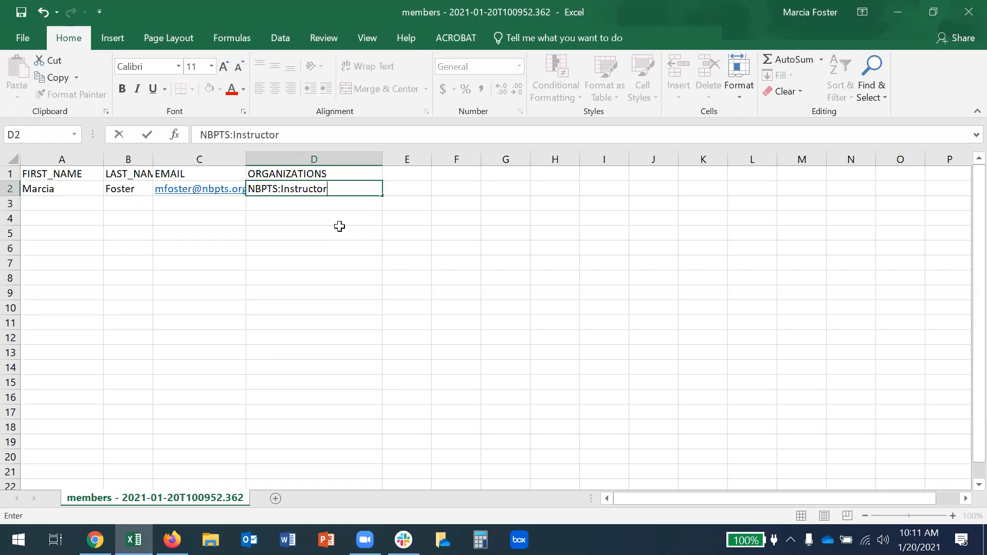
{"action": "key", "text": "BackSpace"}
{"action": "key", "text": "BackSpace"}
{"action": "key", "text": "BackSpace"}
{"action": "key", "text": "BackSpace"}
{"action": "key", "text": "BackSpace"}
{"action": "key", "text": "BackSpace"}
{"action": "key", "text": "BackSpace"}
{"action": "key", "text": "BackSpace"}
{"action": "key", "text": "BackSpace"}
{"action": "key", "text": "BackSpace"}
{"action": "type", "text": "Admin"}
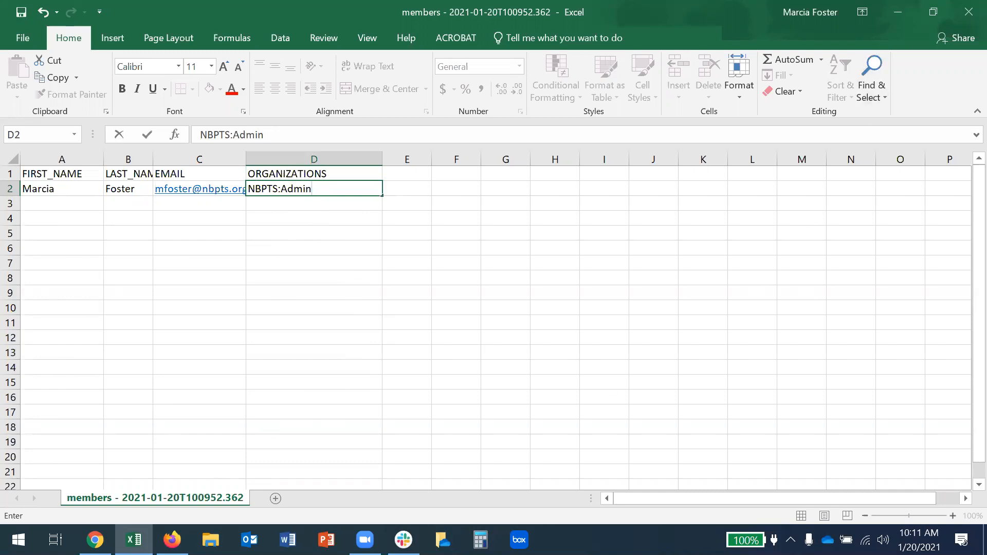
Return to ATLAS and open the Import Users page from the Users list.
{"action": "mouse_move", "coordinate": [95, 540]}
{"action": "left_click", "coordinate": [108, 440]}
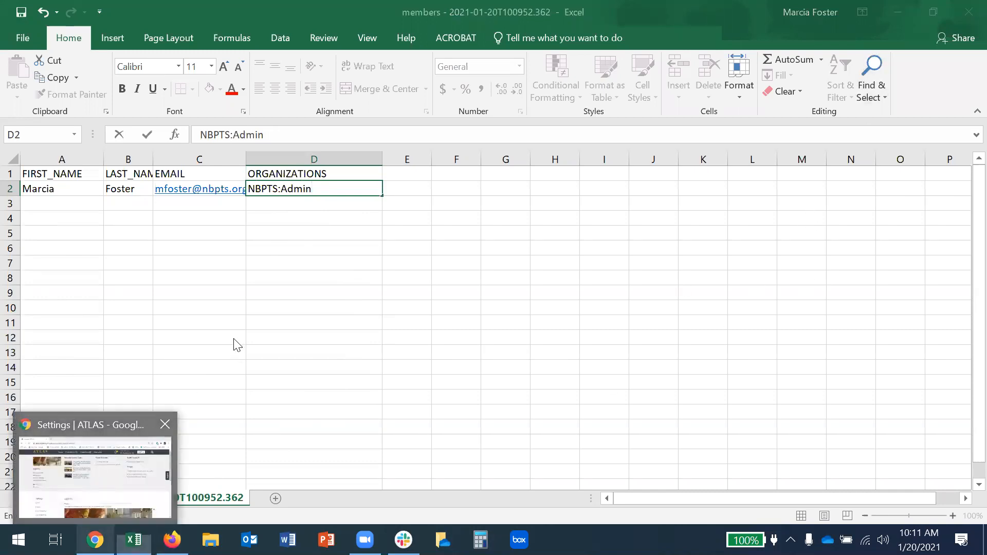
{"action": "scroll", "coordinate": [175, 264], "scroll_direction": "down", "scroll_amount": 4}
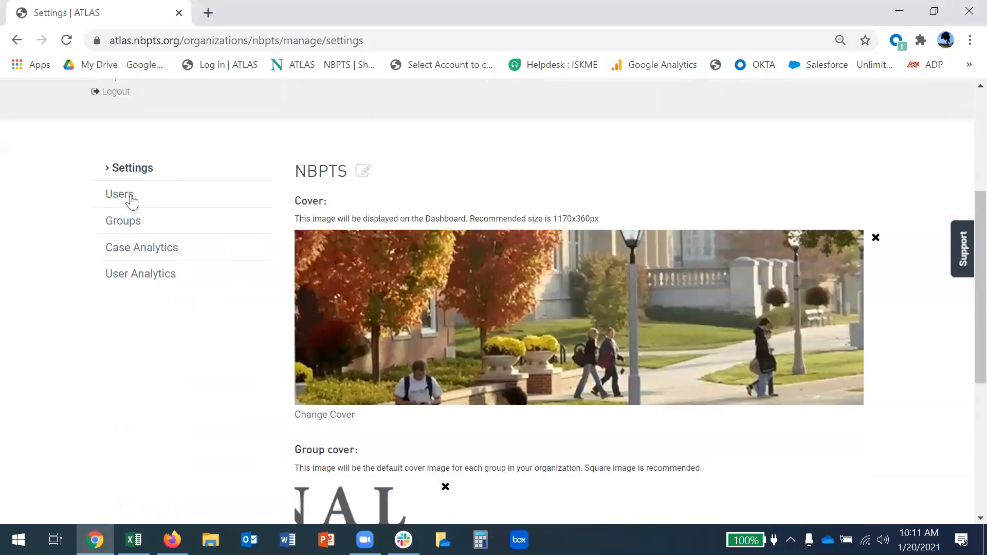
{"action": "left_click", "coordinate": [121, 199]}
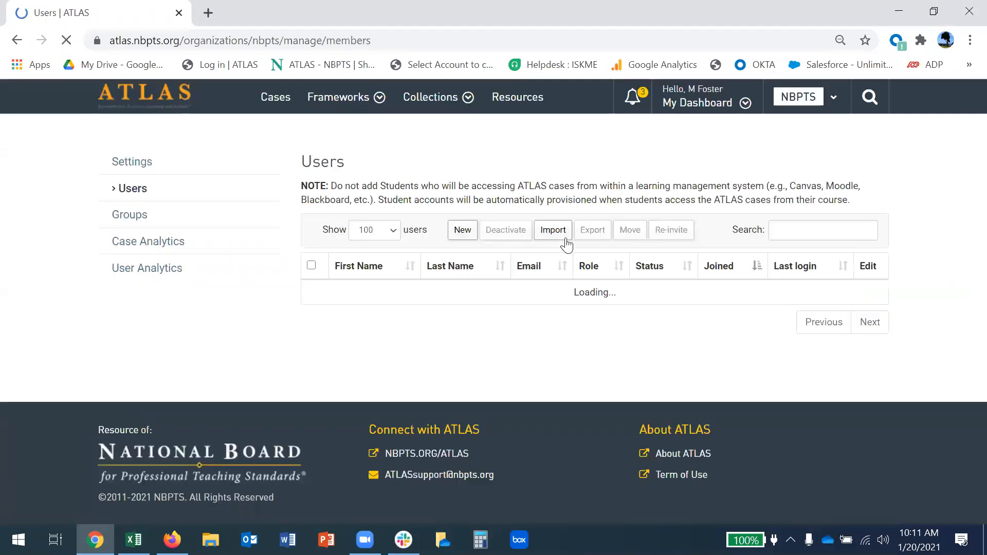
{"action": "left_click", "coordinate": [564, 232]}
{"action": "scroll", "coordinate": [284, 353], "scroll_direction": "down", "scroll_amount": 1}
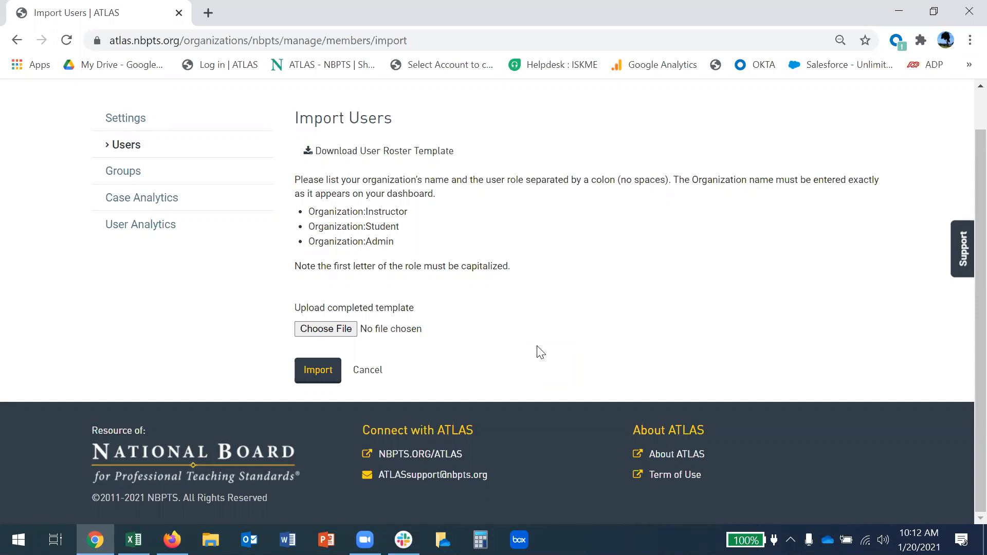
Go back from Import Users to the NBPTS Users list via the sidebar.
{"action": "left_click", "coordinate": [123, 150]}
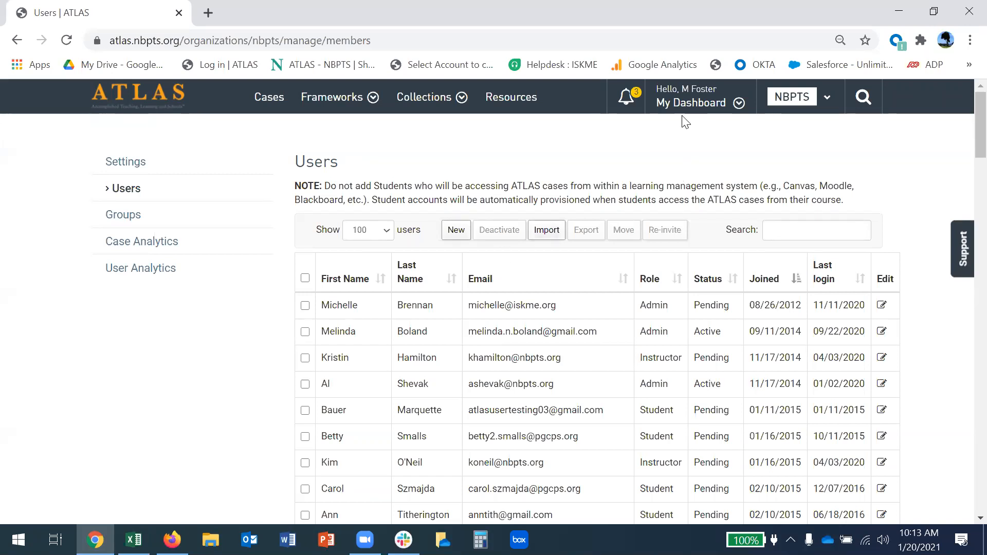
Search the ATLAS Help Center for 'student' and open the Student Walk Through article.
{"action": "left_click", "coordinate": [688, 104]}
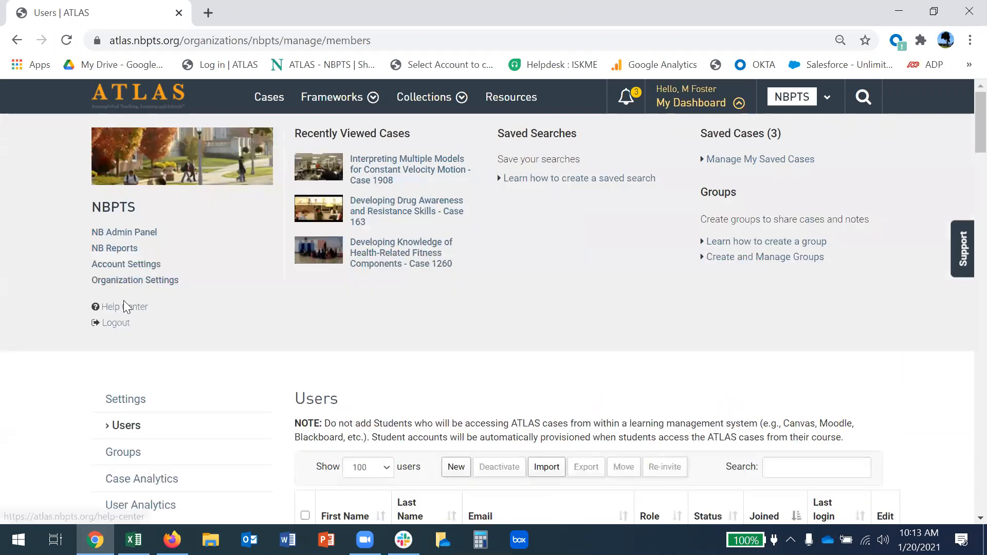
{"action": "left_click", "coordinate": [125, 307]}
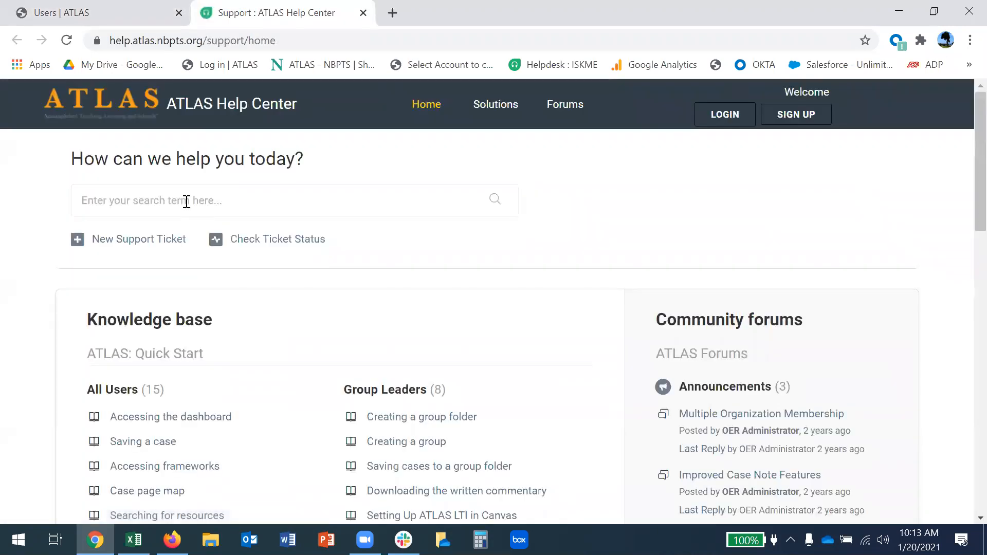
{"action": "type", "text": "student"}
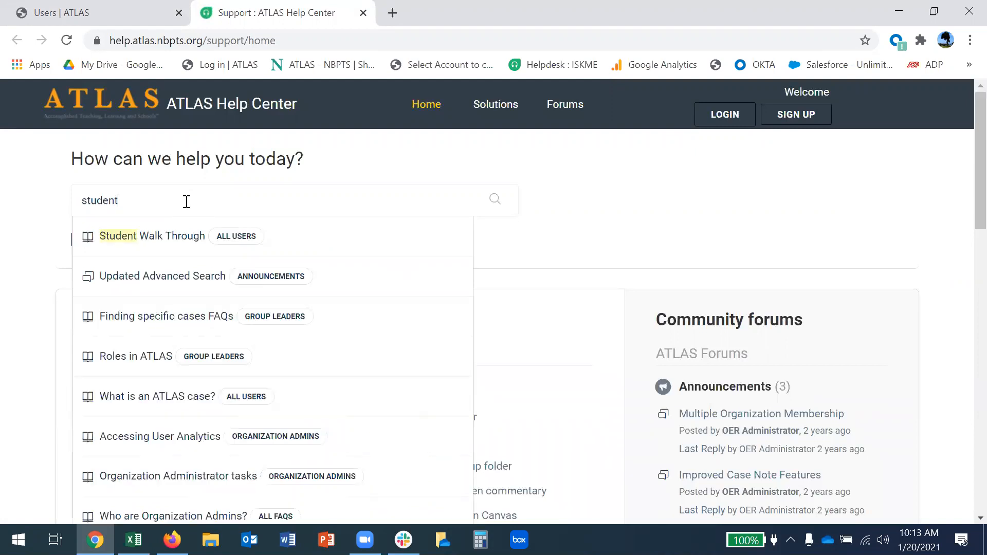
{"action": "left_click", "coordinate": [136, 242]}
Read through the Student Walk Through article, then return to the Users | ATLAS tab.
{"action": "scroll", "coordinate": [437, 339], "scroll_direction": "down", "scroll_amount": 8}
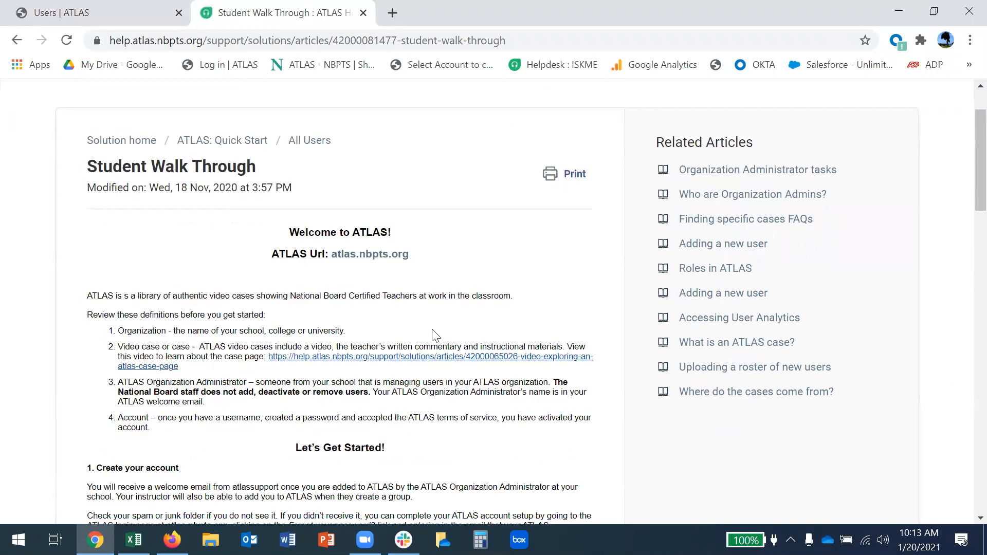
{"action": "scroll", "coordinate": [445, 348], "scroll_direction": "down", "scroll_amount": 13}
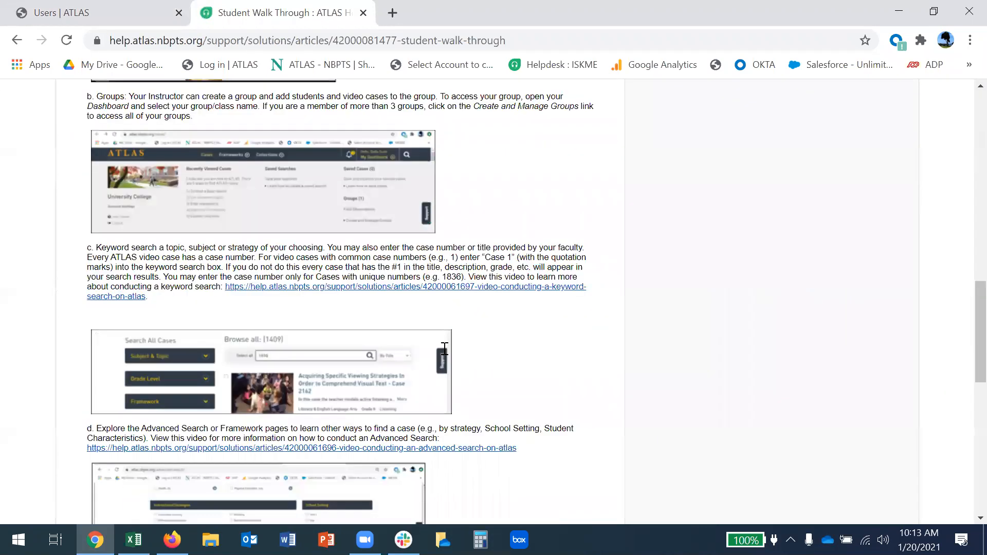
{"action": "scroll", "coordinate": [445, 351], "scroll_direction": "up", "scroll_amount": 18}
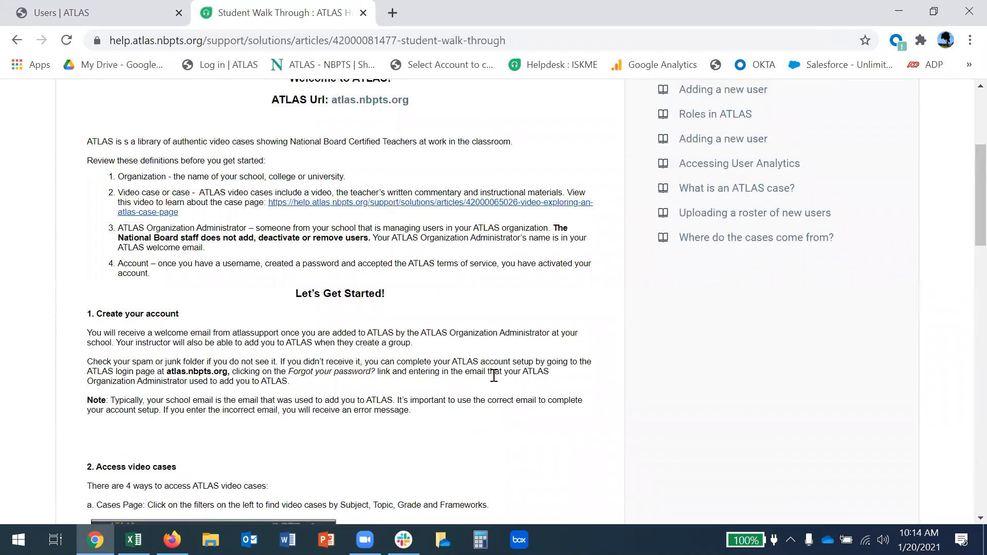
{"action": "scroll", "coordinate": [491, 391], "scroll_direction": "down", "scroll_amount": 5}
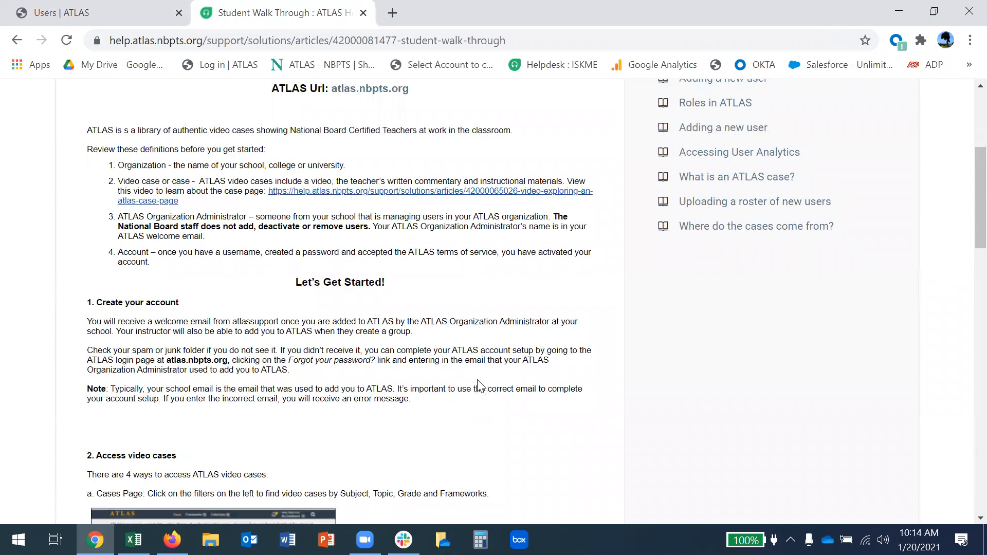
{"action": "scroll", "coordinate": [487, 420], "scroll_direction": "up", "scroll_amount": 5}
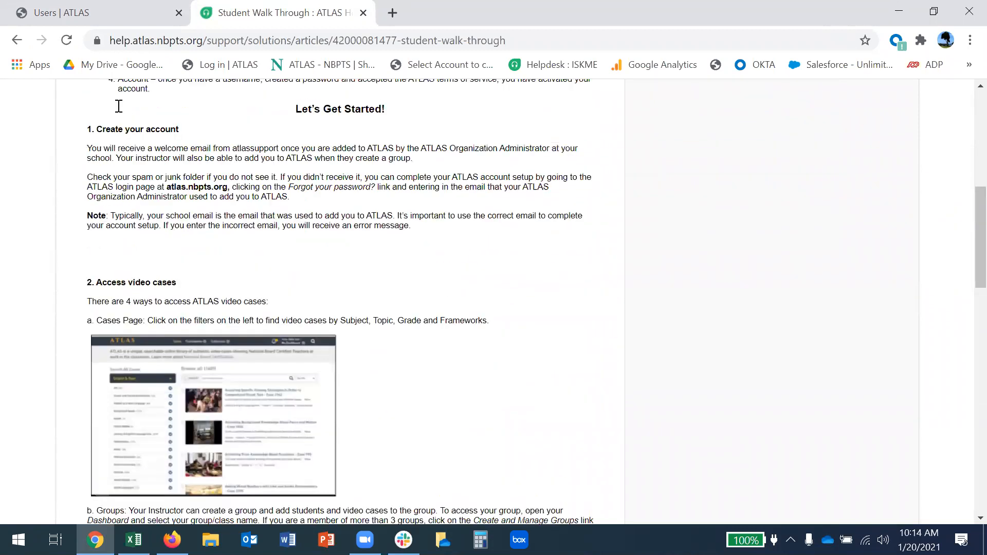
{"action": "key", "text": "ctrl+shift+Tab"}
{"action": "scroll", "coordinate": [344, 284], "scroll_direction": "down", "scroll_amount": 5}
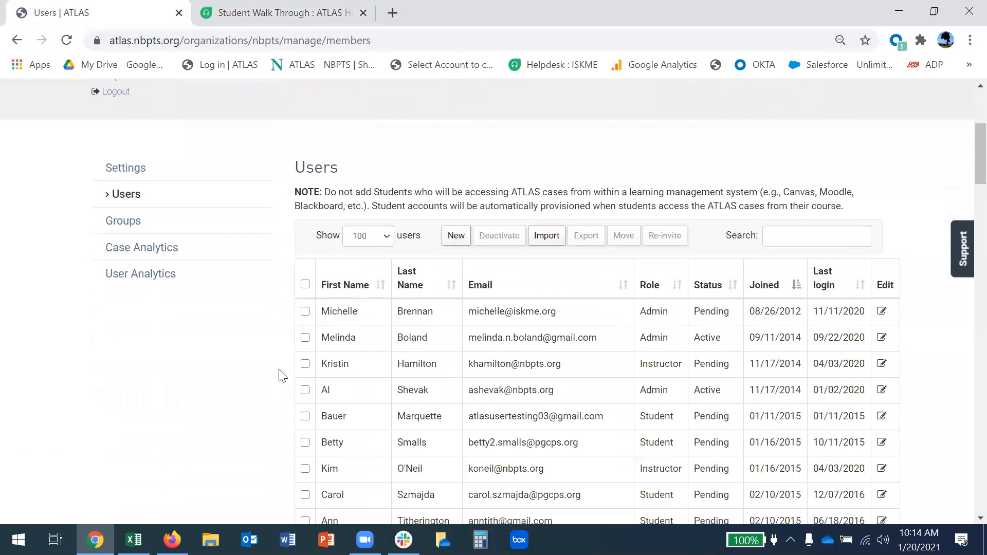
Tick the checkbox of the third user, the pending instructor, in the Users table.
{"action": "scroll", "coordinate": [374, 237], "scroll_direction": "up", "scroll_amount": 2}
{"action": "scroll", "coordinate": [375, 237], "scroll_direction": "up", "scroll_amount": 3}
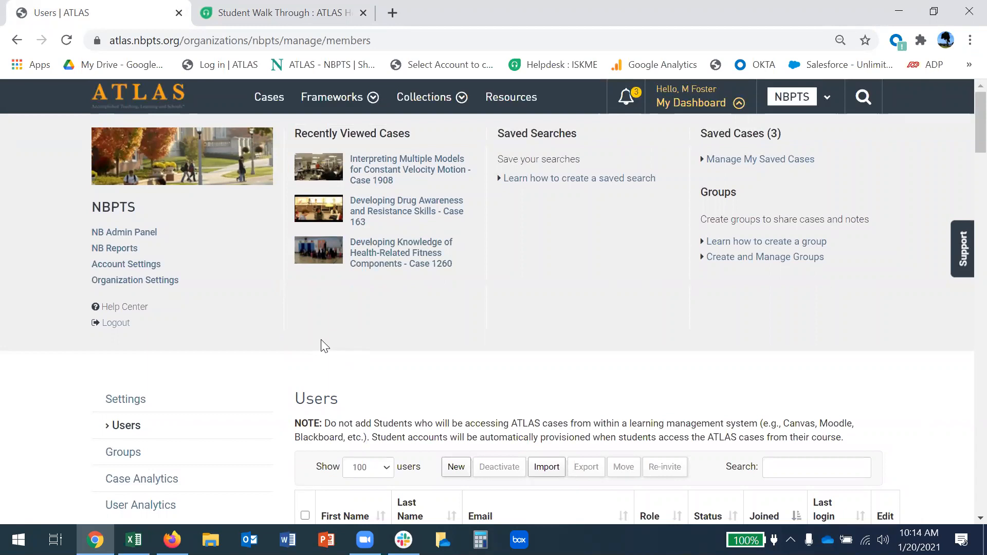
{"action": "scroll", "coordinate": [256, 408], "scroll_direction": "down", "scroll_amount": 2}
{"action": "scroll", "coordinate": [256, 407], "scroll_direction": "down", "scroll_amount": 3}
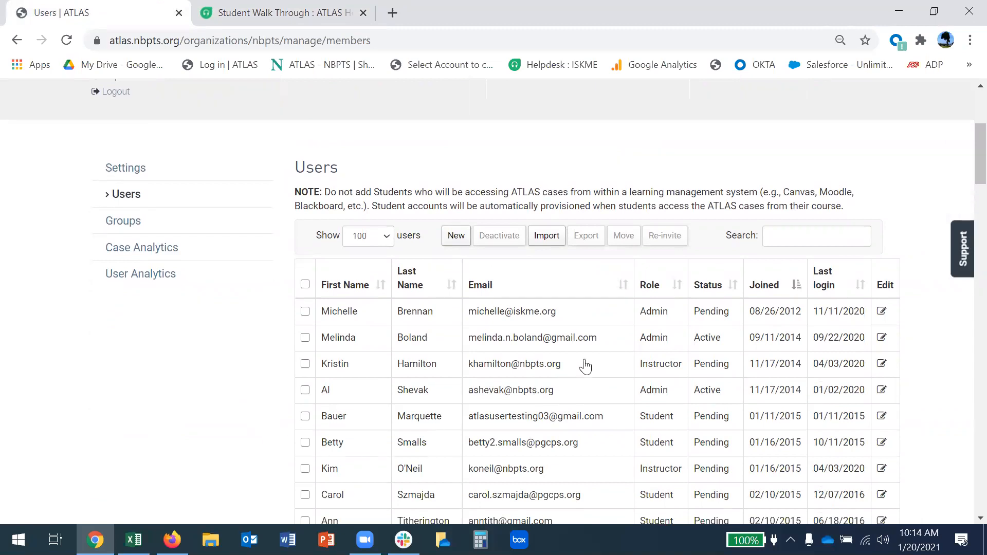
{"action": "scroll", "coordinate": [548, 377], "scroll_direction": "down", "scroll_amount": 2}
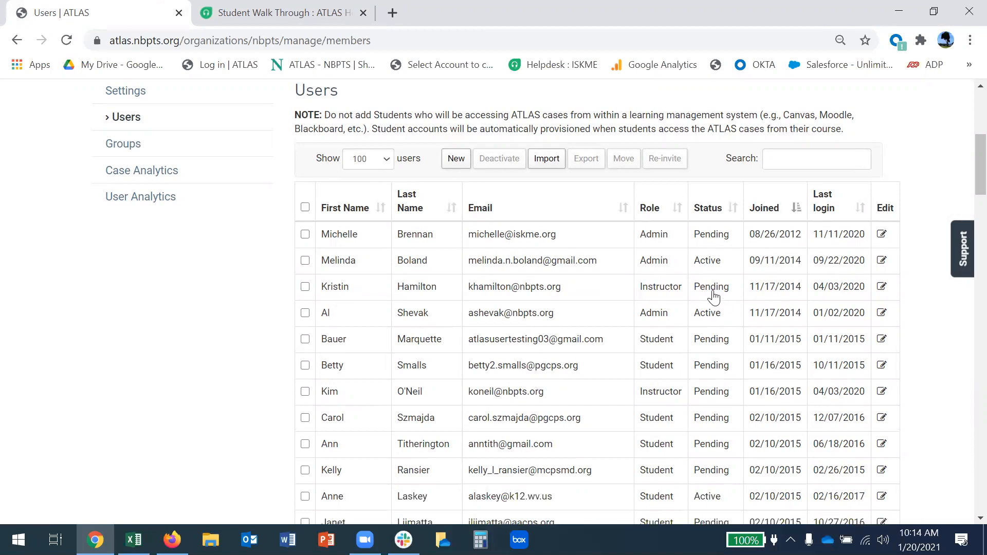
{"action": "left_click", "coordinate": [305, 286]}
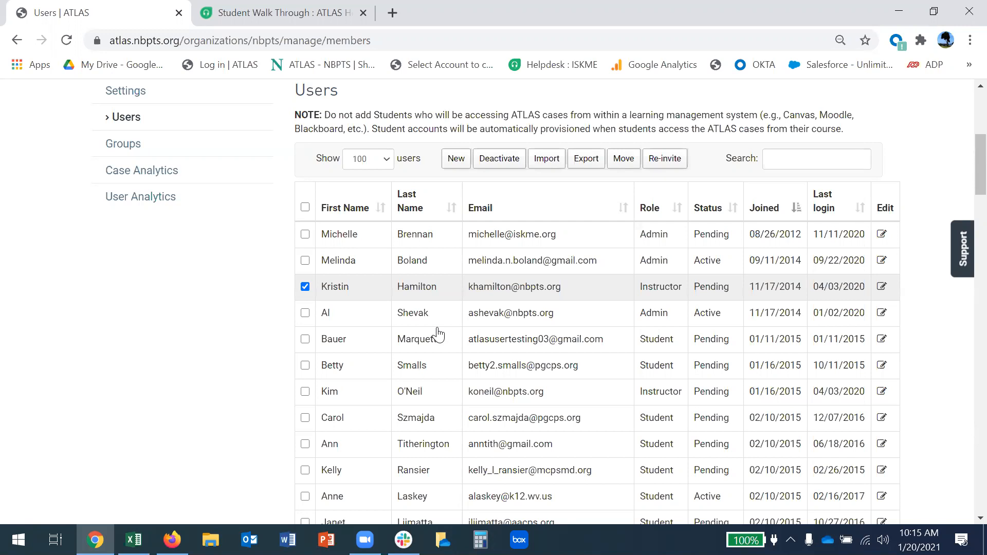
{"action": "scroll", "coordinate": [220, 330], "scroll_direction": "up", "scroll_amount": 1}
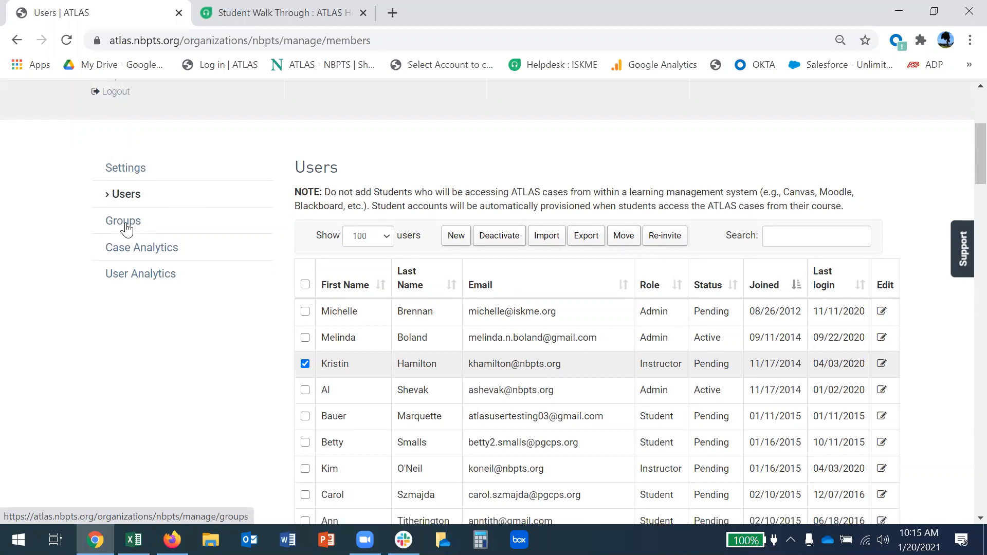
Untick the pending instructor's checkbox and go to the NBPTS Groups page.
{"action": "left_click", "coordinate": [305, 363]}
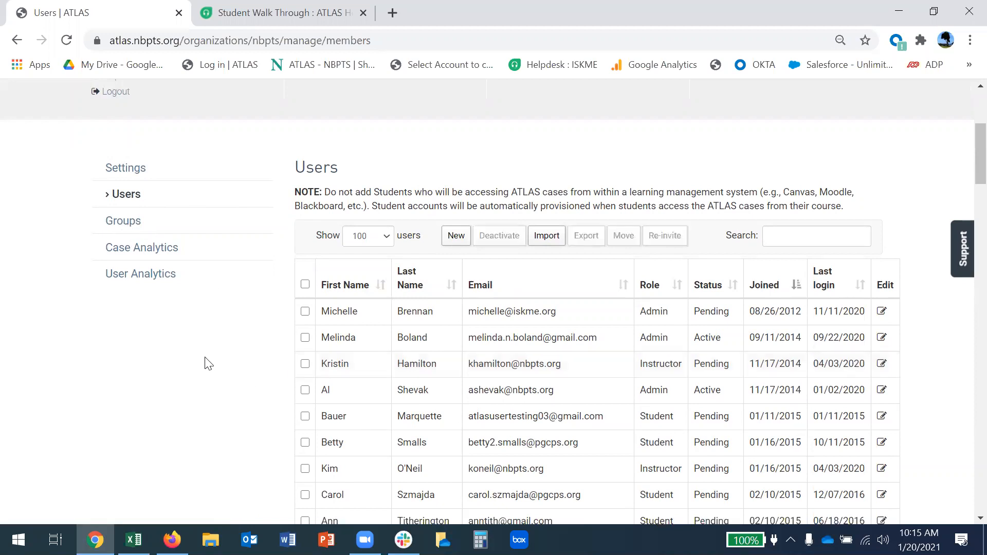
{"action": "scroll", "coordinate": [208, 363], "scroll_direction": "up", "scroll_amount": 2}
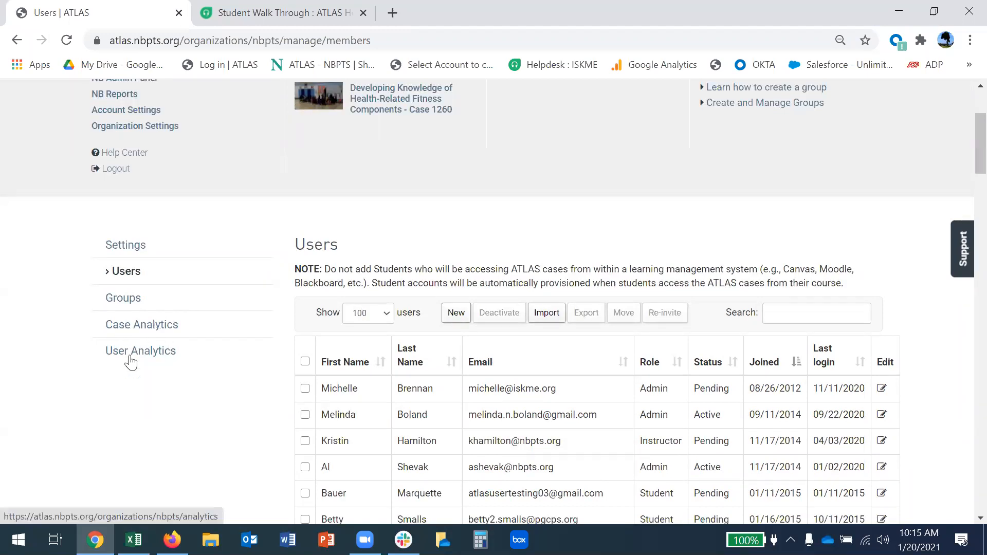
{"action": "left_click", "coordinate": [124, 300]}
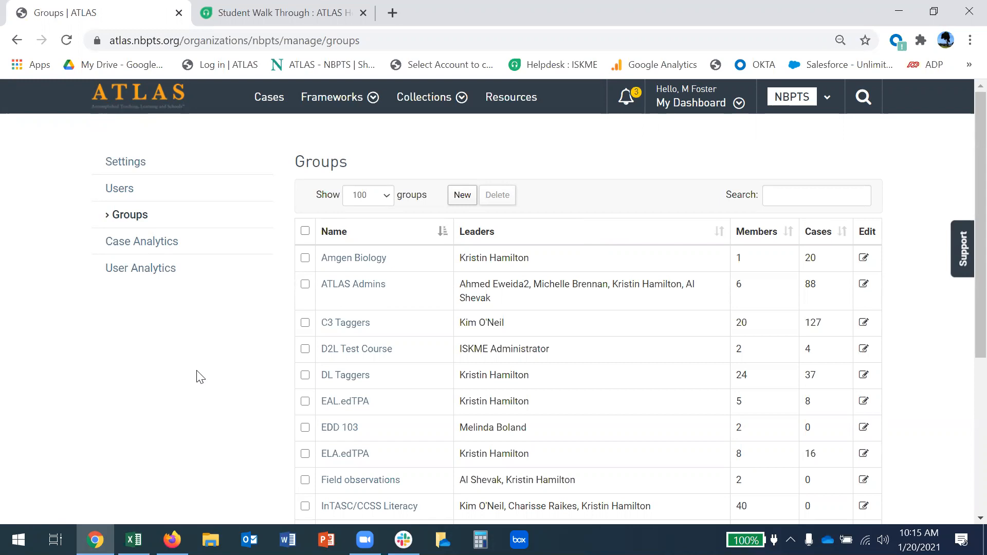
Toggle the My Dashboard panel, review the 14 groups, and open Add New Group.
{"action": "left_click", "coordinate": [691, 101]}
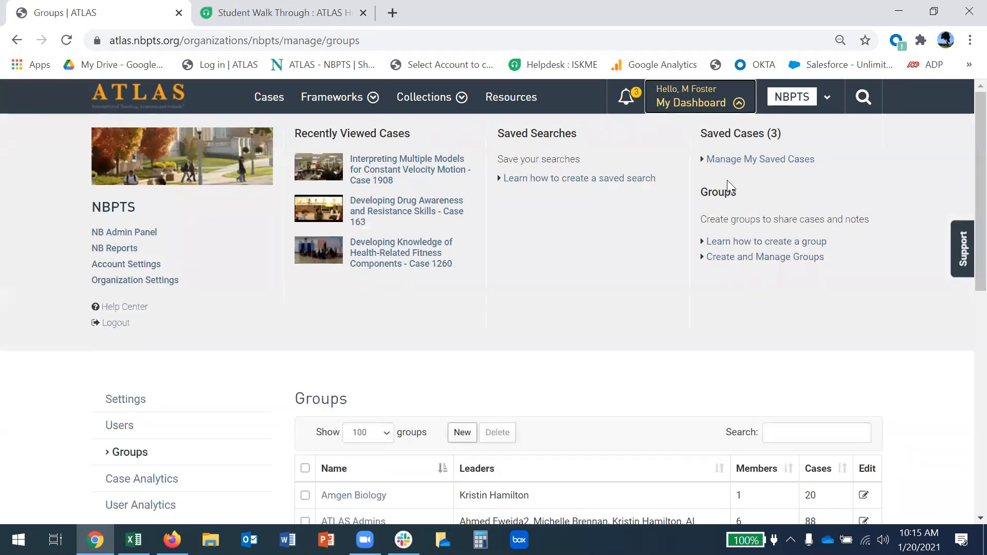
{"action": "left_click", "coordinate": [688, 102]}
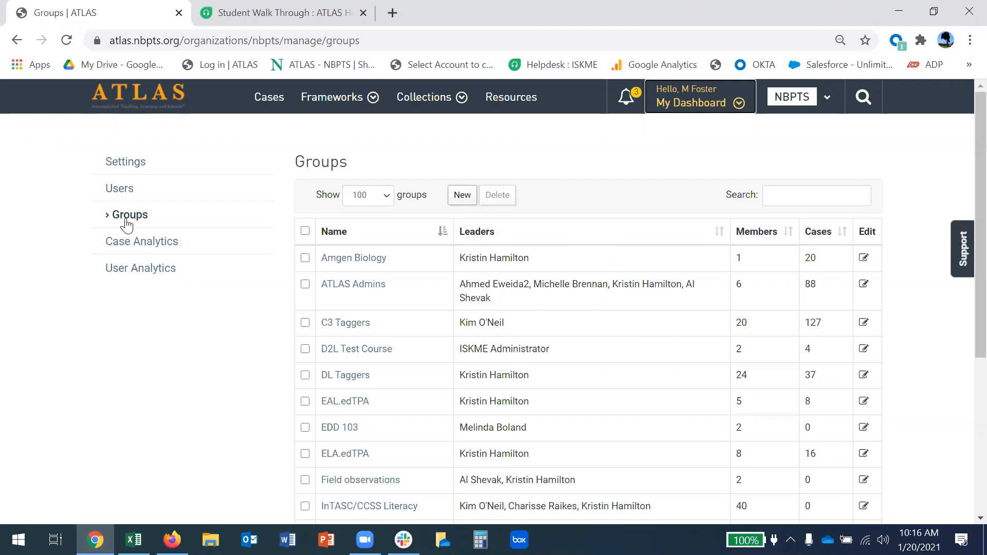
{"action": "scroll", "coordinate": [599, 326], "scroll_direction": "down", "scroll_amount": 6}
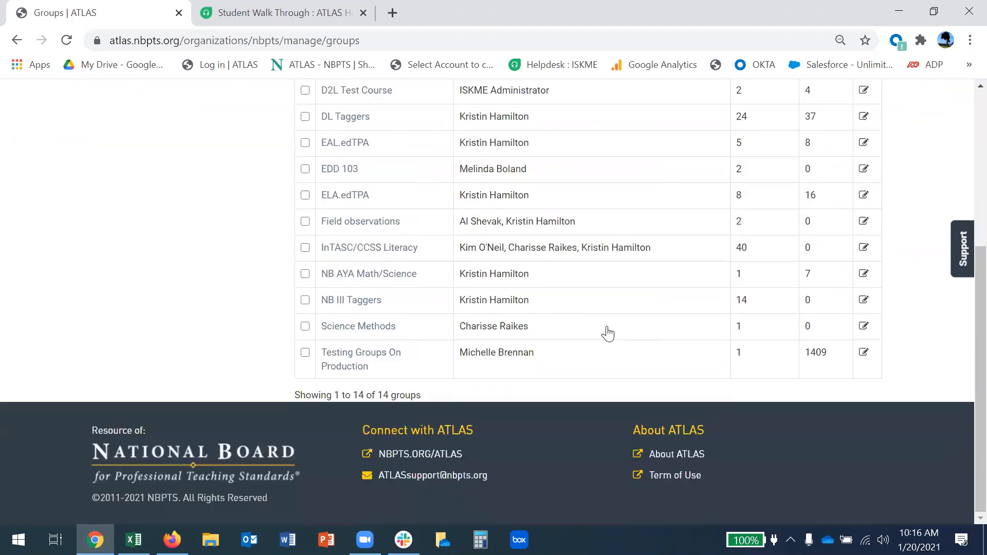
{"action": "scroll", "coordinate": [594, 377], "scroll_direction": "up", "scroll_amount": 6}
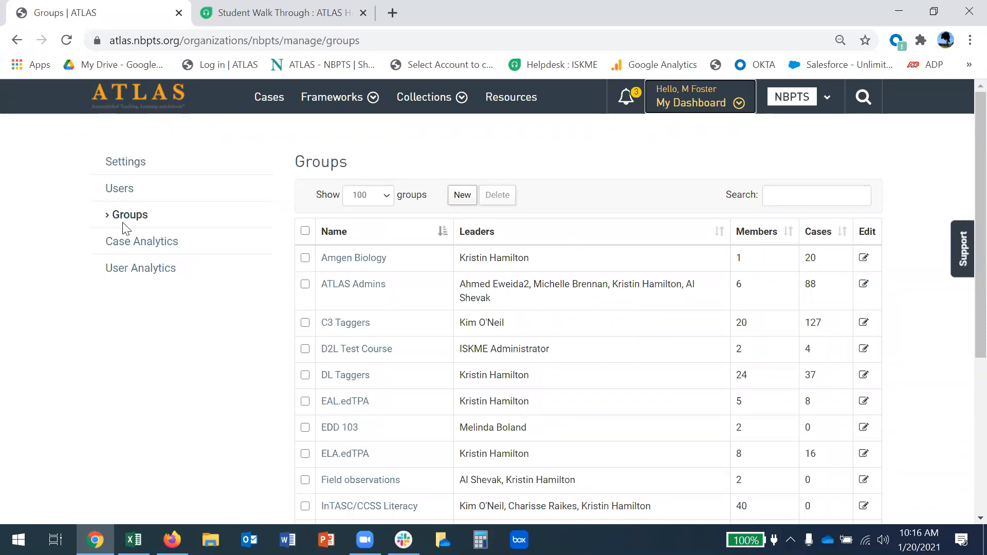
{"action": "left_click", "coordinate": [461, 196]}
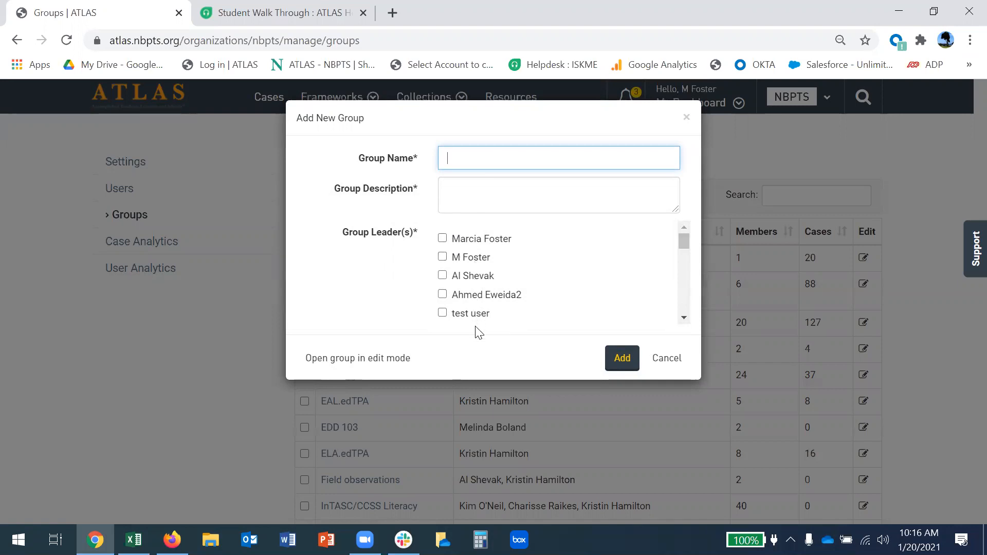
{"action": "double_click", "coordinate": [464, 238]}
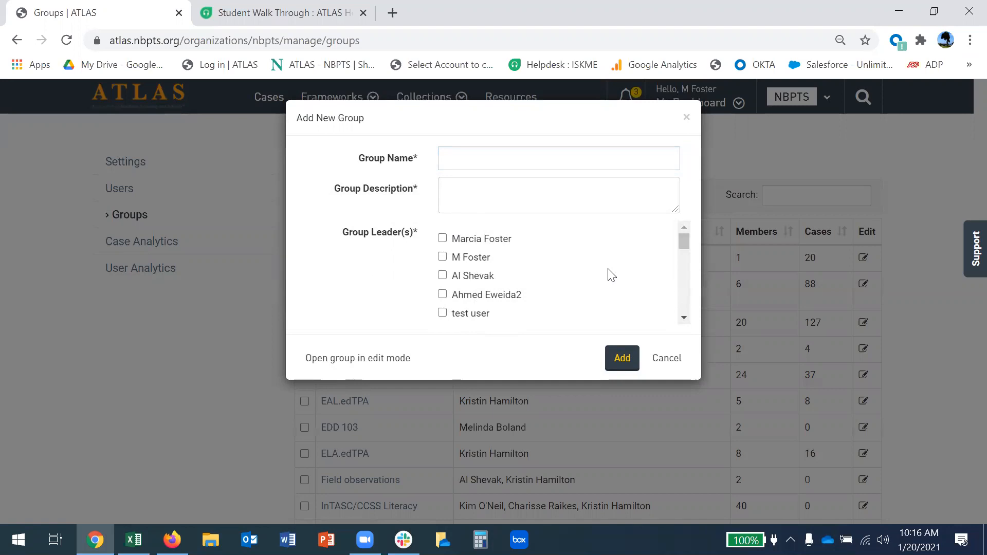
{"action": "left_click", "coordinate": [621, 360]}
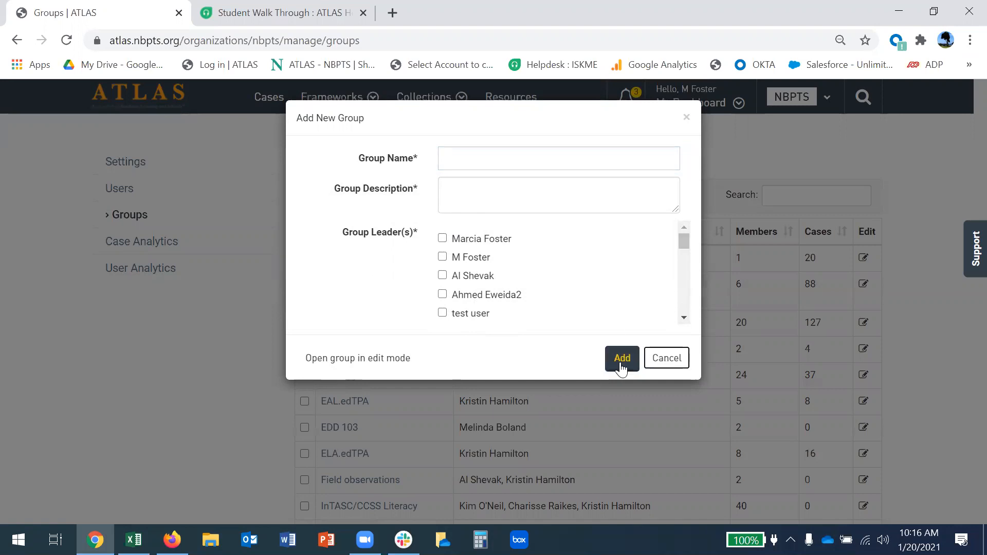